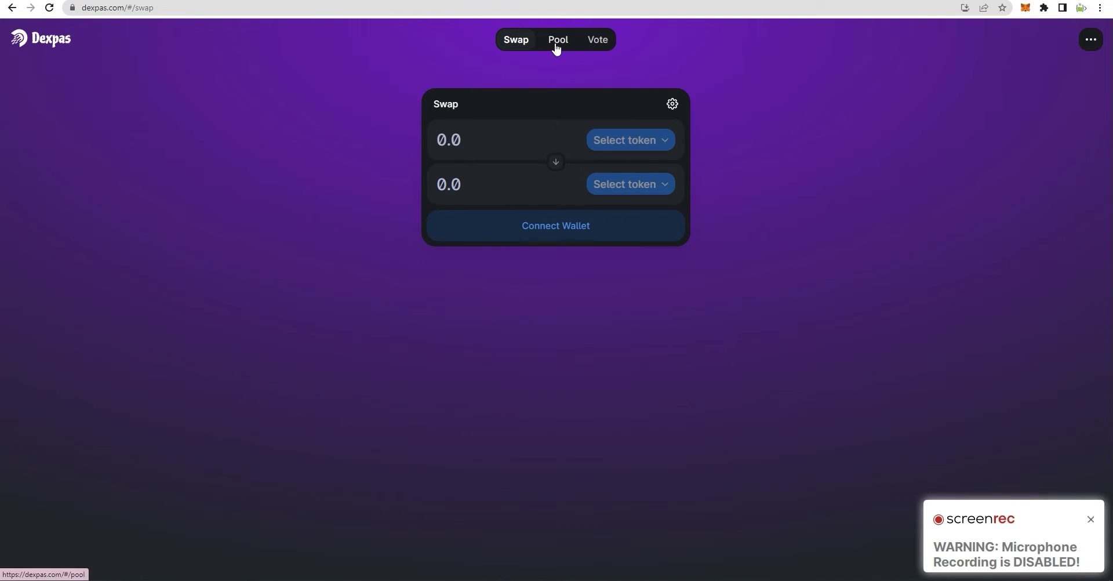
- Look over the Pool and Vote pages and return to the Swap page
click(558, 40)
click(585, 40)
click(514, 45)
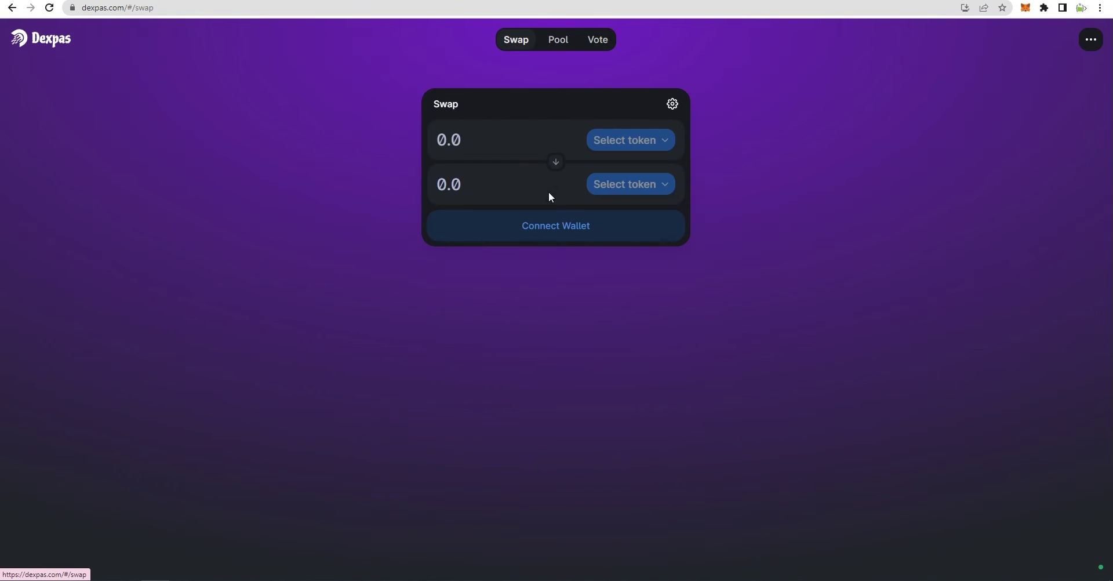
- Connect the MetaMask wallet to the exchange, approving access for the account, and open the connected account's details
click(556, 236)
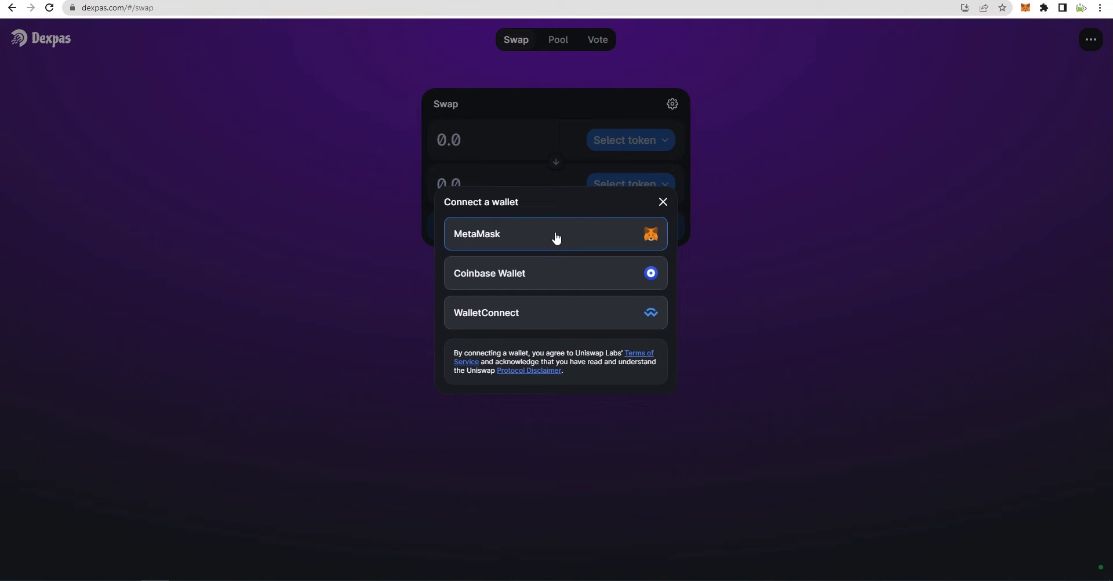
click(556, 237)
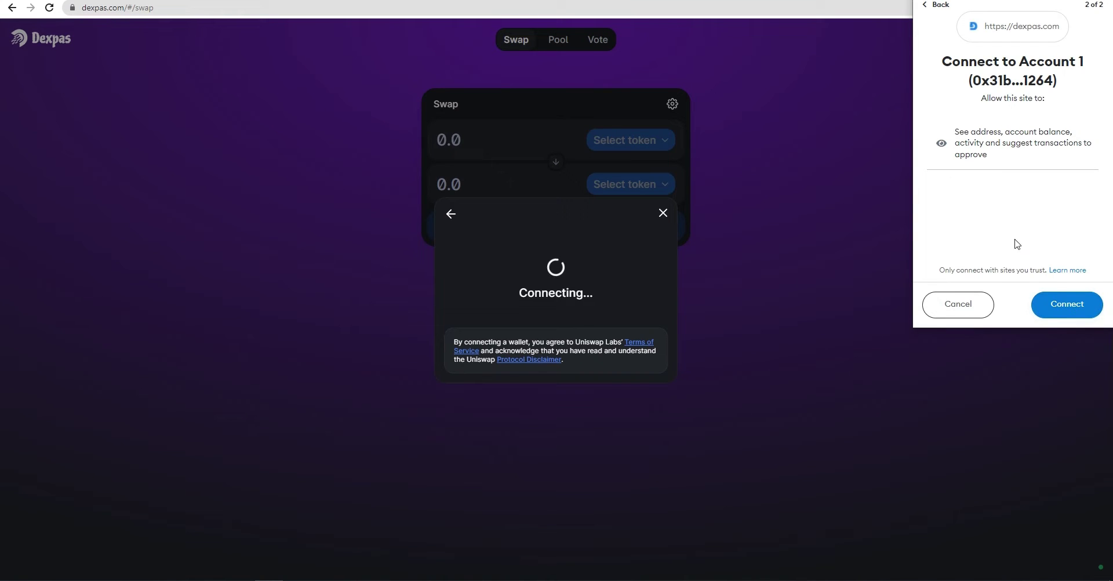
click(1057, 301)
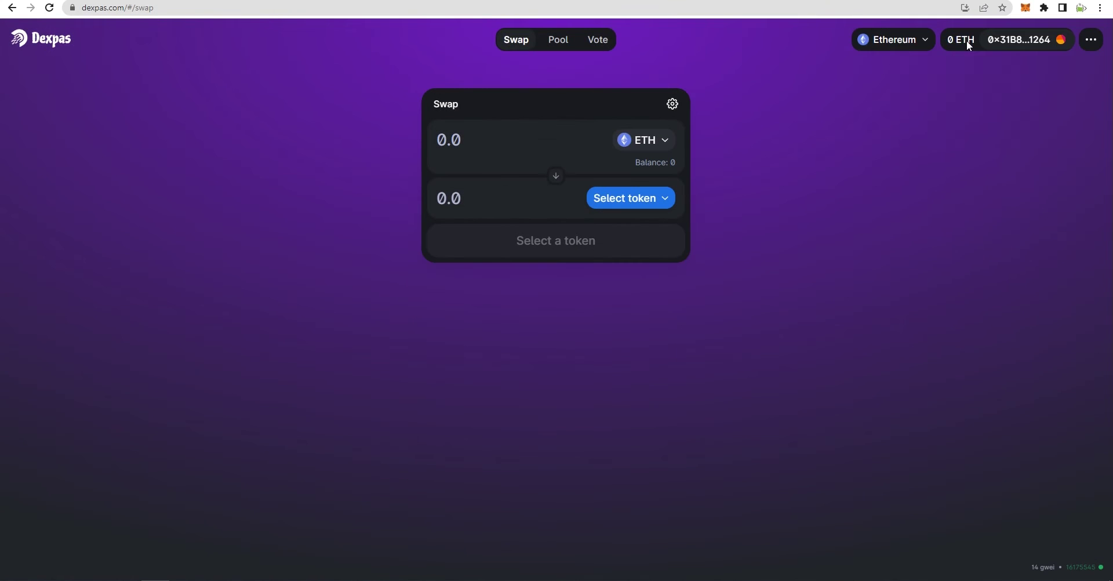
mouse_move(902, 44)
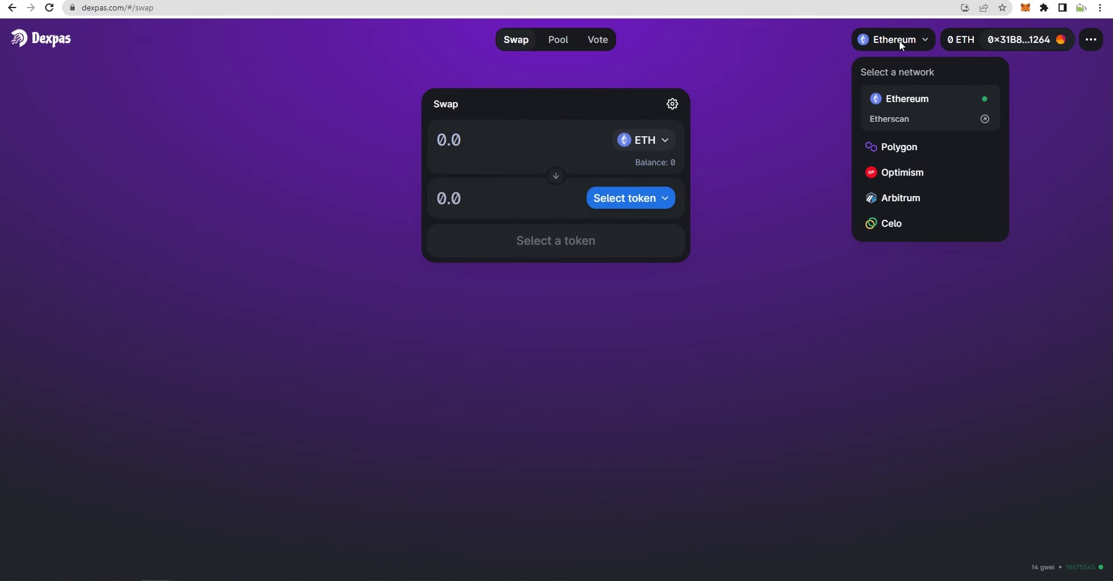
click(1019, 44)
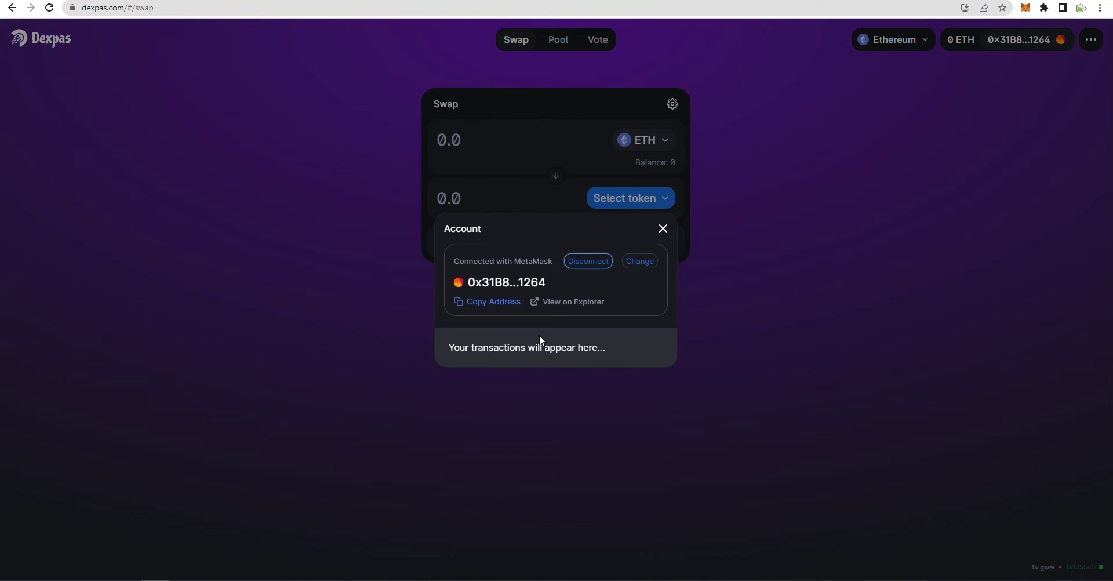
- Swap 0.001 ETH for Uniswap (UNI) and confirm the swap
click(502, 144)
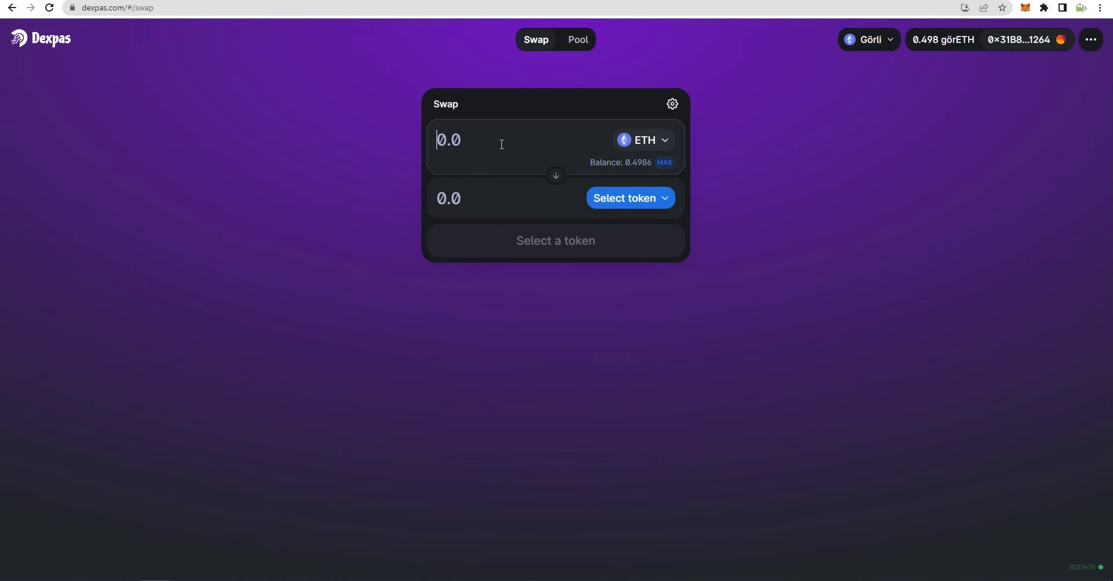
click(629, 198)
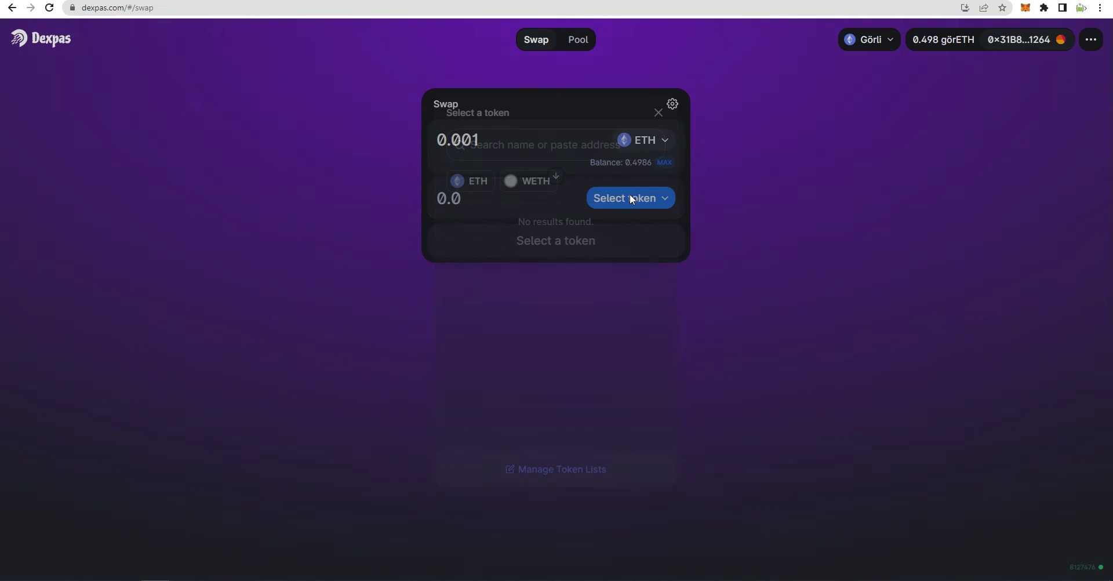
click(582, 254)
click(661, 200)
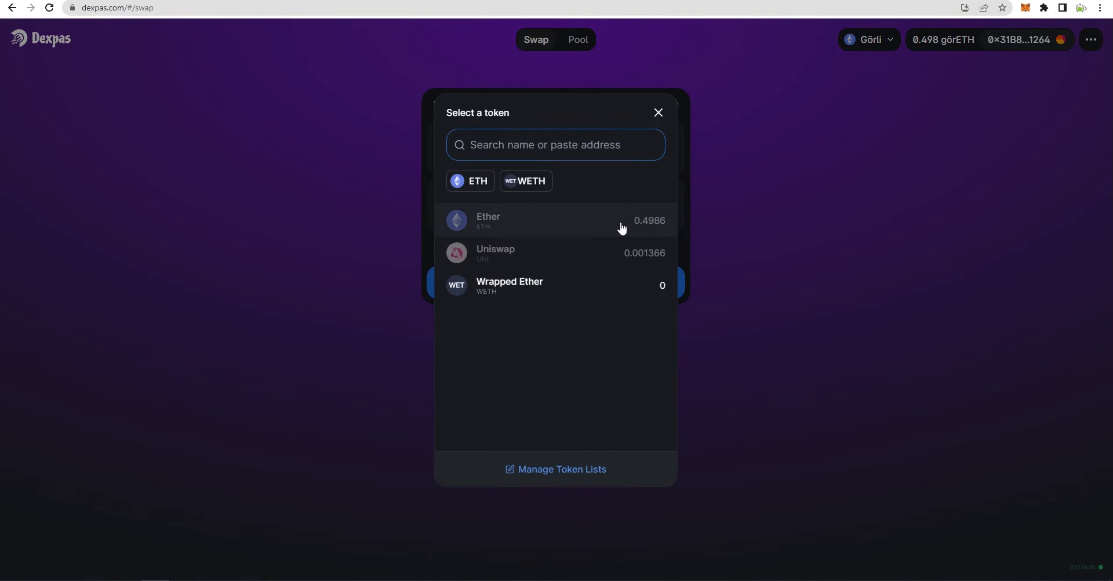
click(747, 346)
click(550, 277)
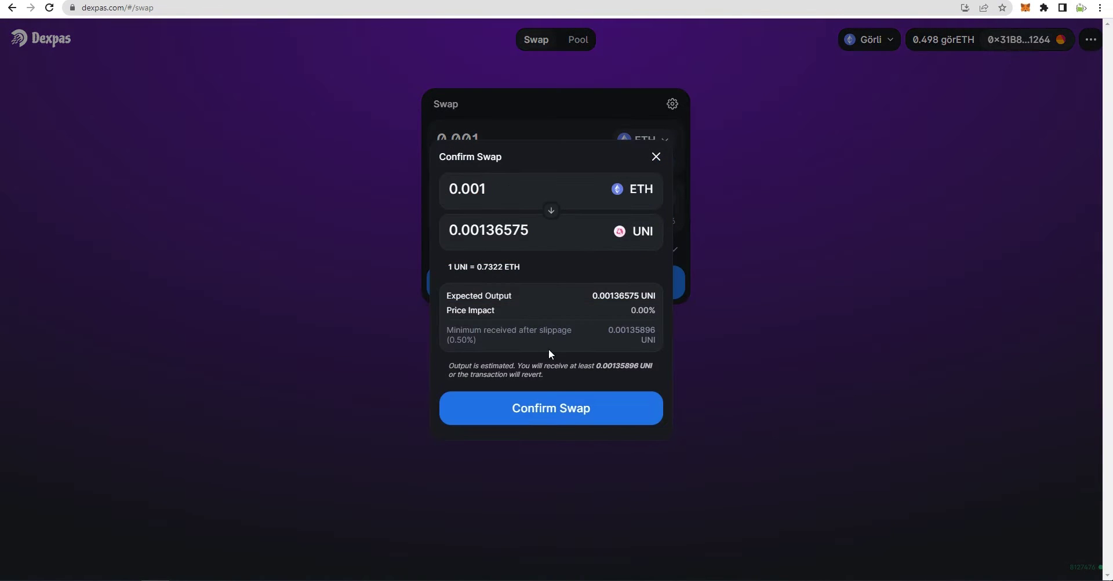
click(543, 408)
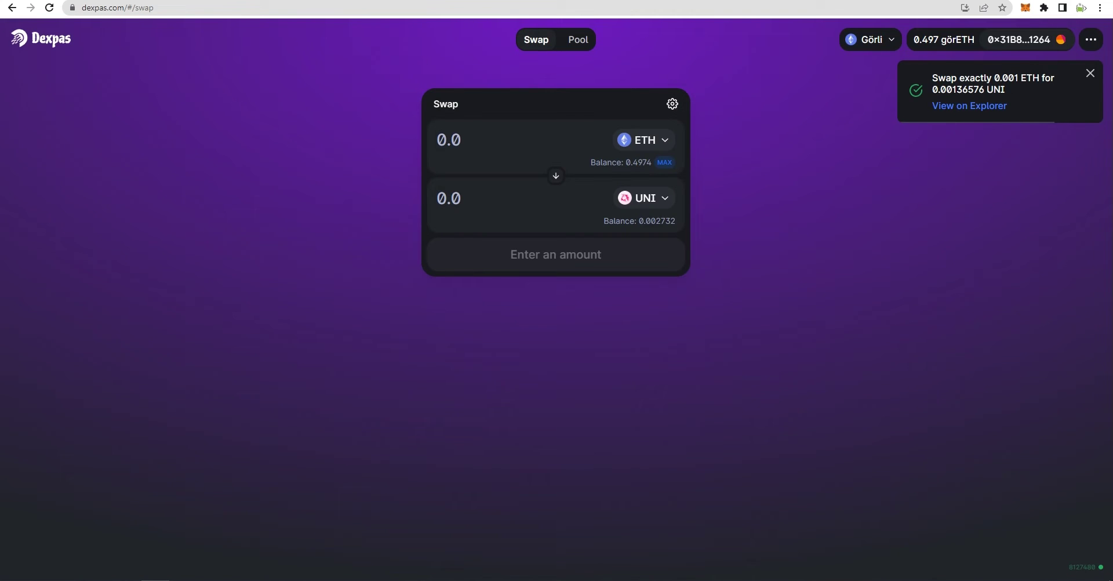
- Open the completed swap's transaction on the block explorer and examine its status, transferred tokens, value and fees
click(987, 110)
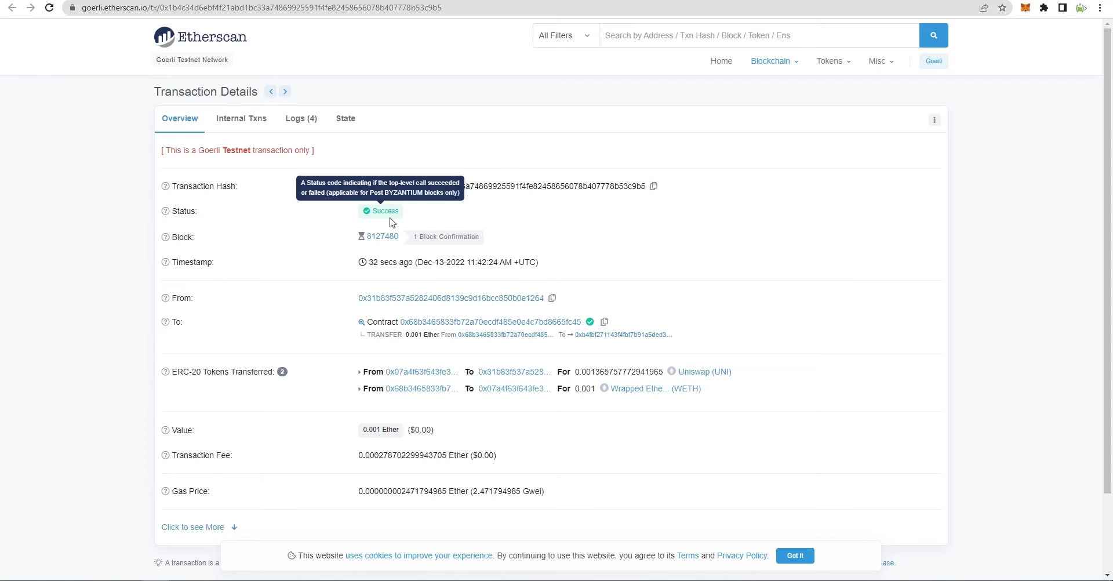
scroll(472, 347, down, 3)
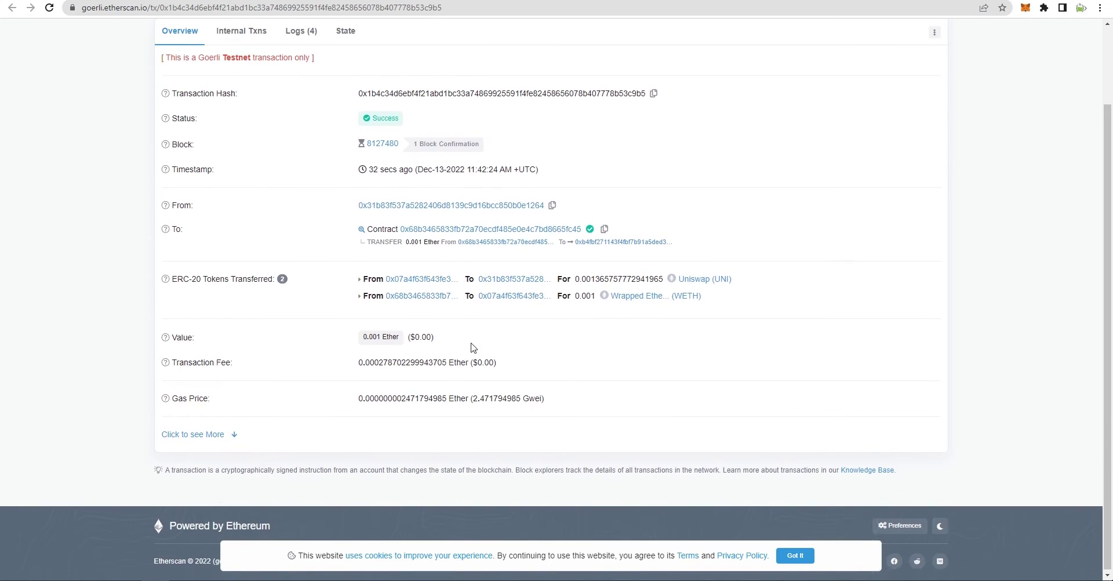
scroll(472, 347, up, 3)
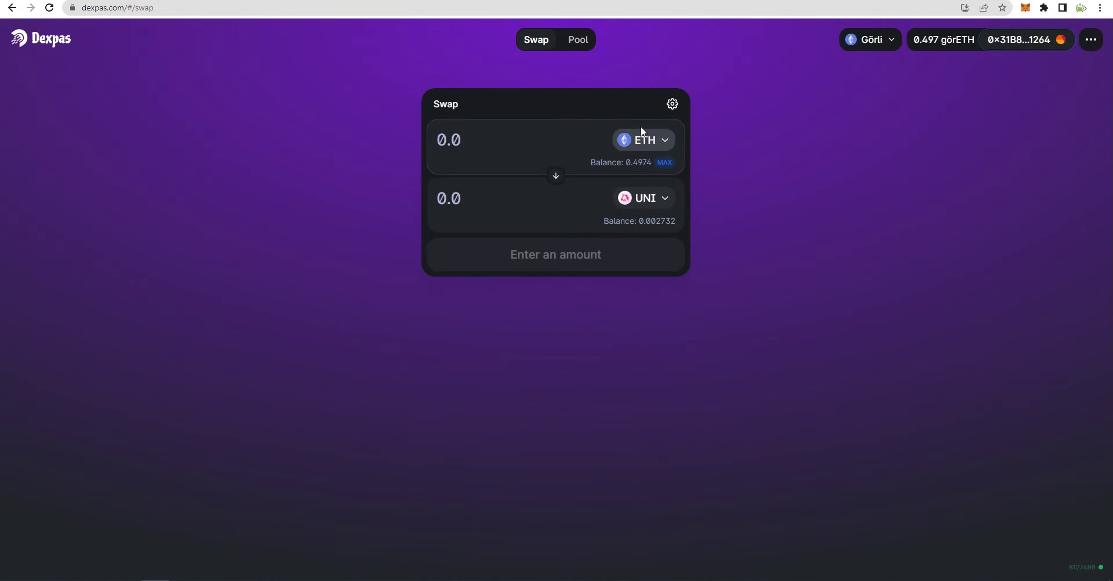
- Start a new liquidity position from the Pool page for the ETH/UNI pair with the 1% fee tier
click(582, 43)
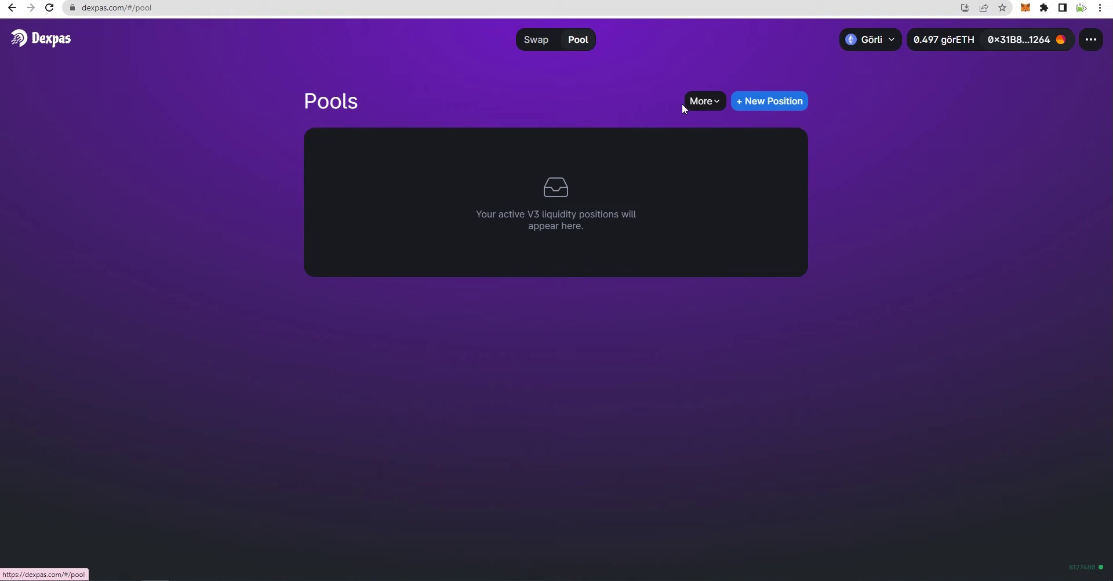
click(693, 107)
click(719, 142)
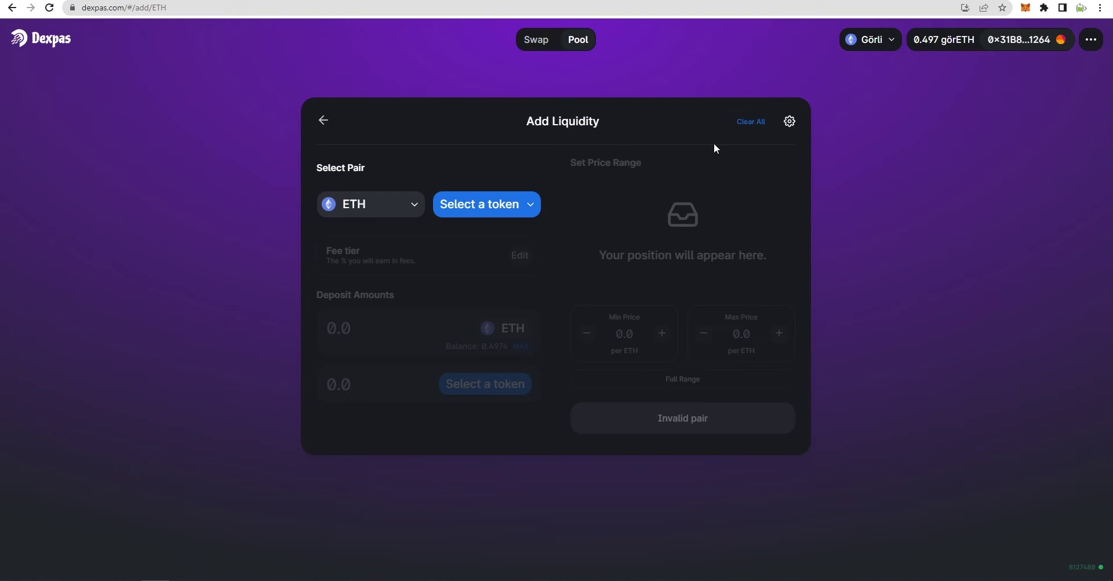
click(345, 206)
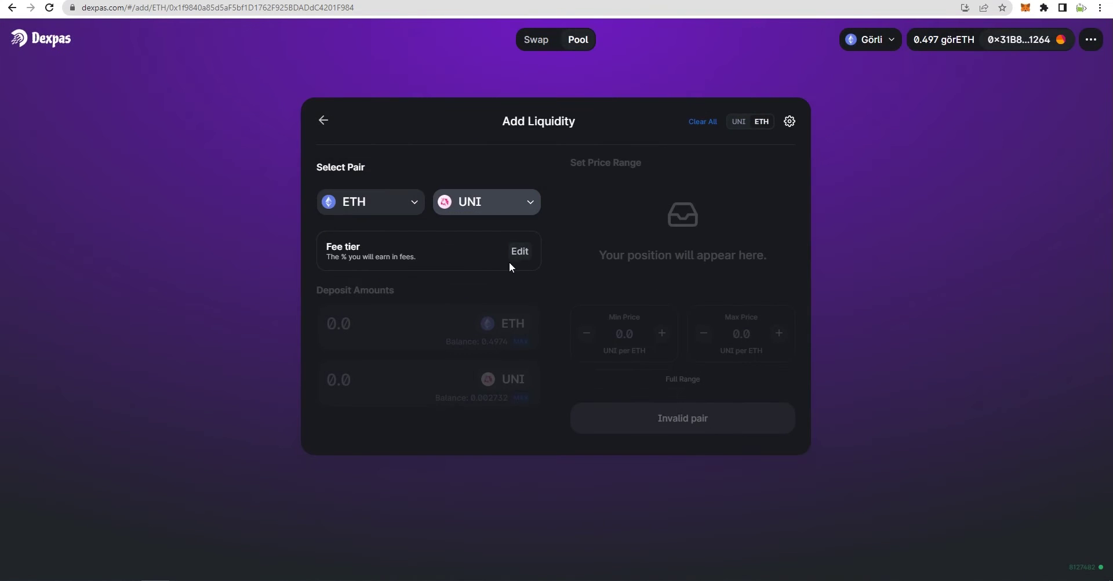
click(518, 251)
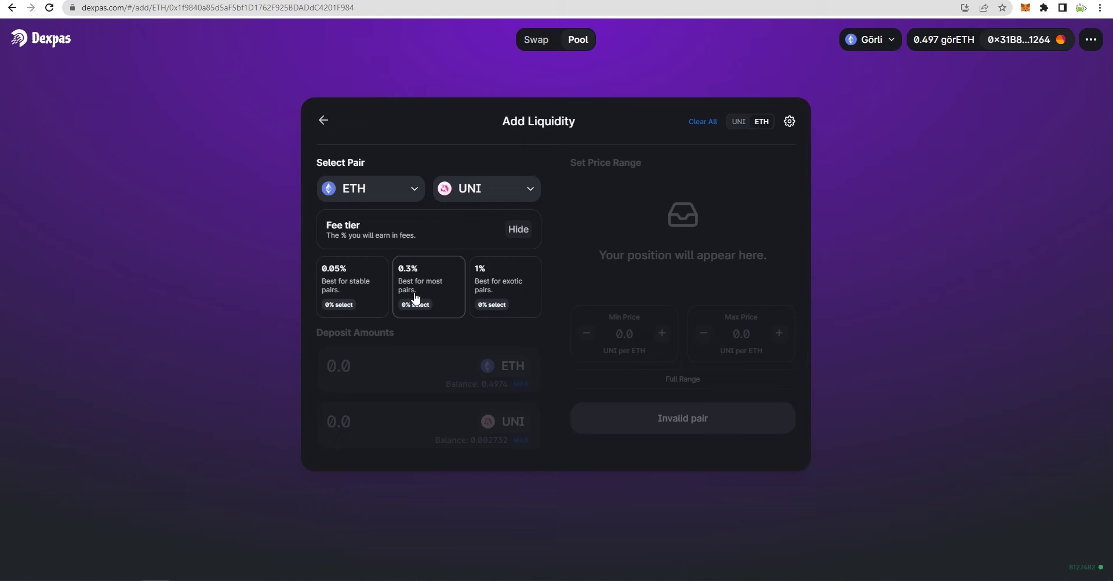
click(510, 298)
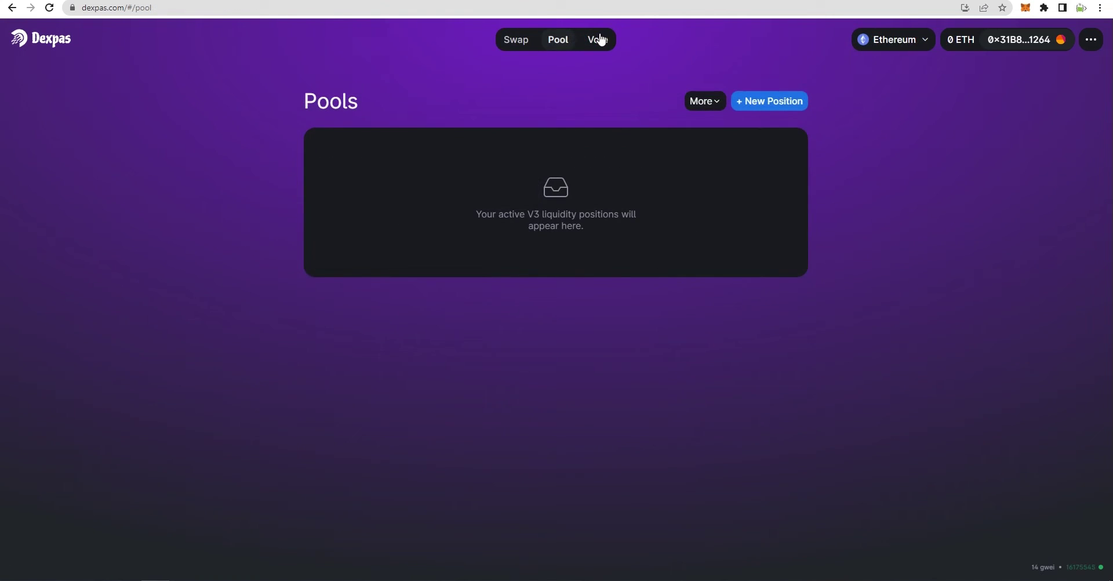
- Include cancelled proposals in the governance Vote list and start creating a proposal
click(599, 39)
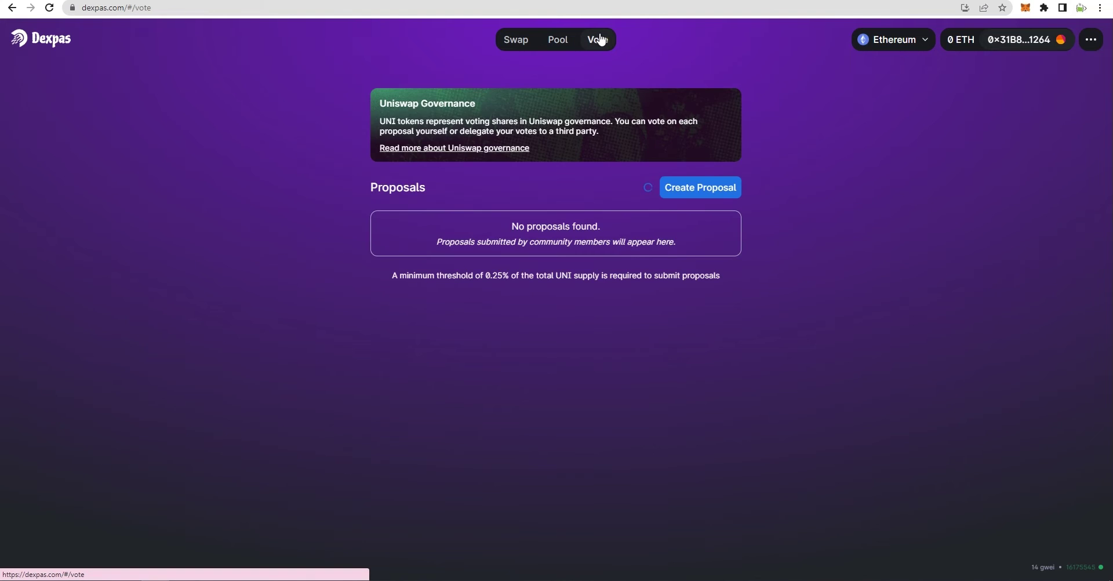
click(722, 224)
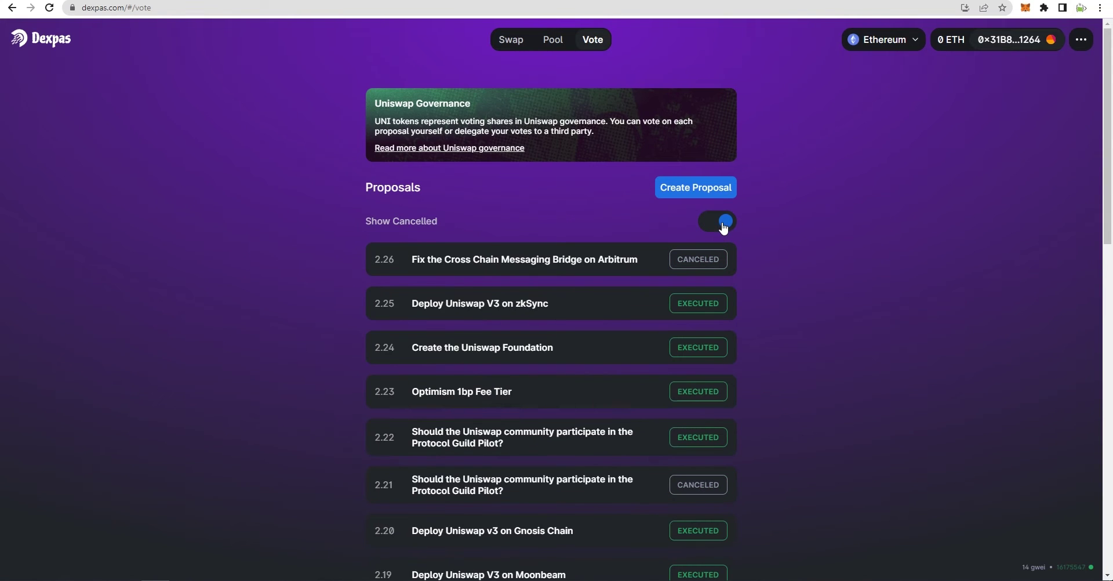
scroll(652, 394, down, 12)
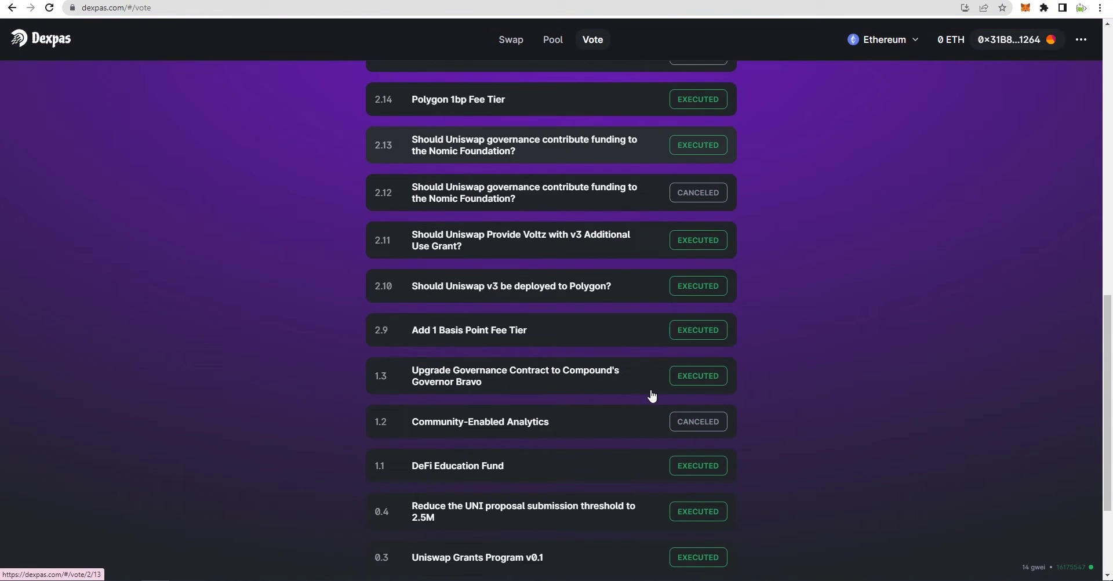
scroll(653, 396, down, 3)
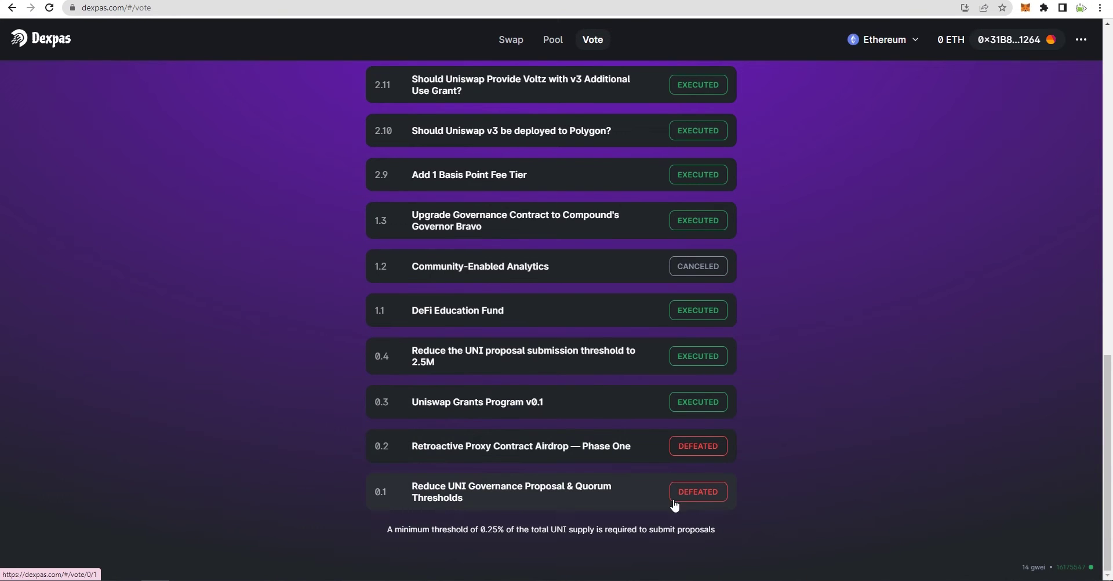
scroll(690, 496, up, 15)
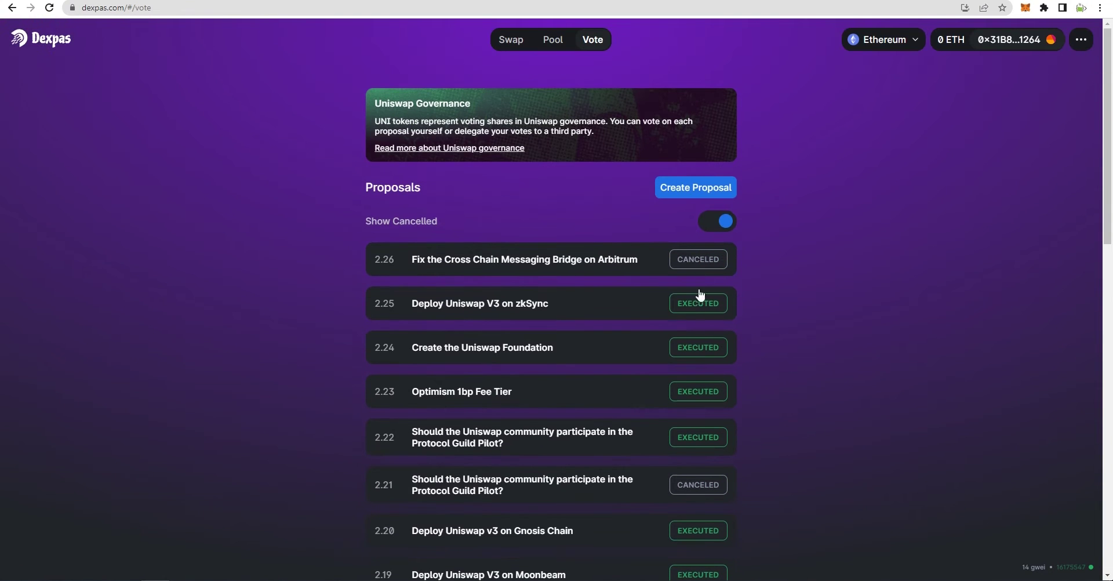
click(686, 189)
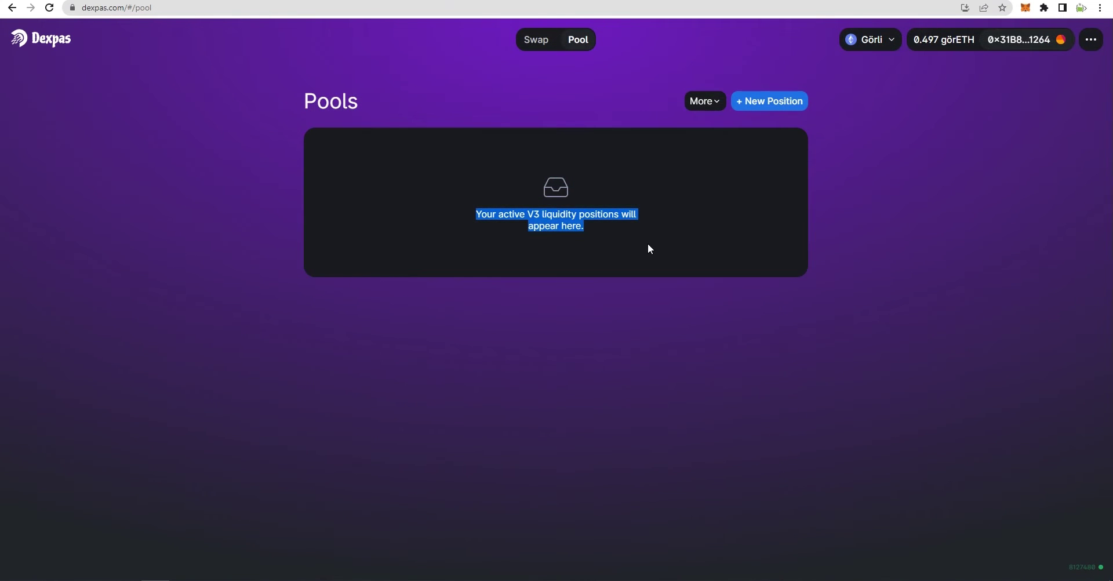
- Open a new Add Liquidity form, pair ETH with Uniswap (UNI) and choose the 1% fee tier
click(650, 239)
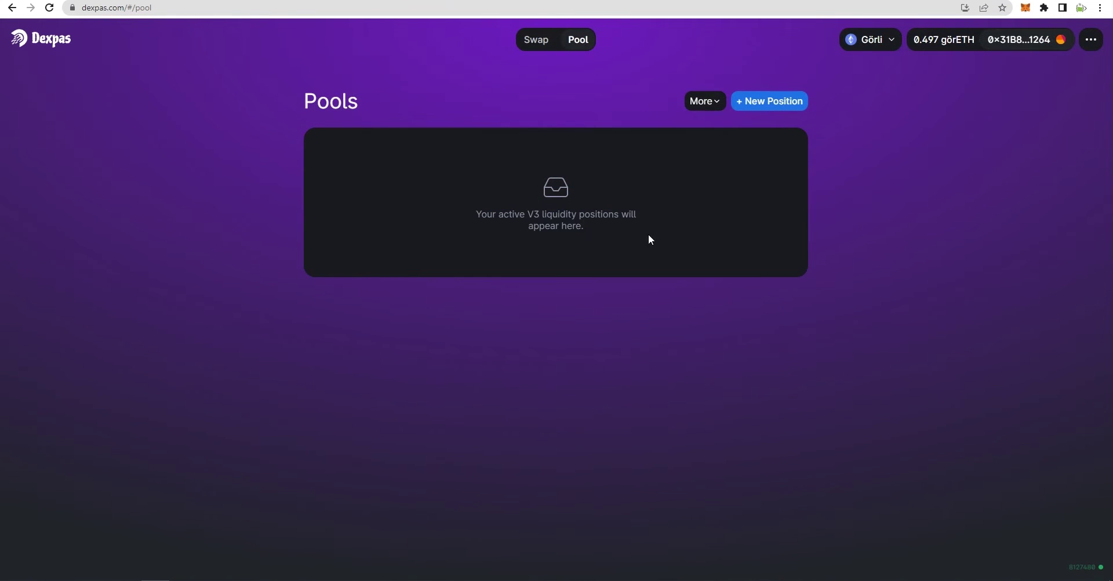
click(705, 100)
click(720, 138)
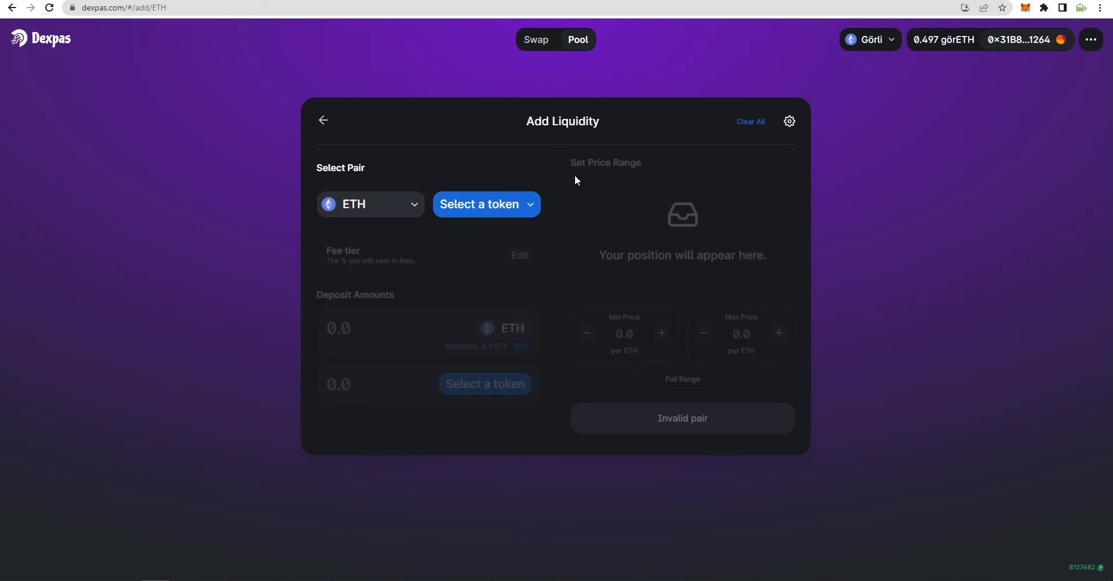
click(507, 198)
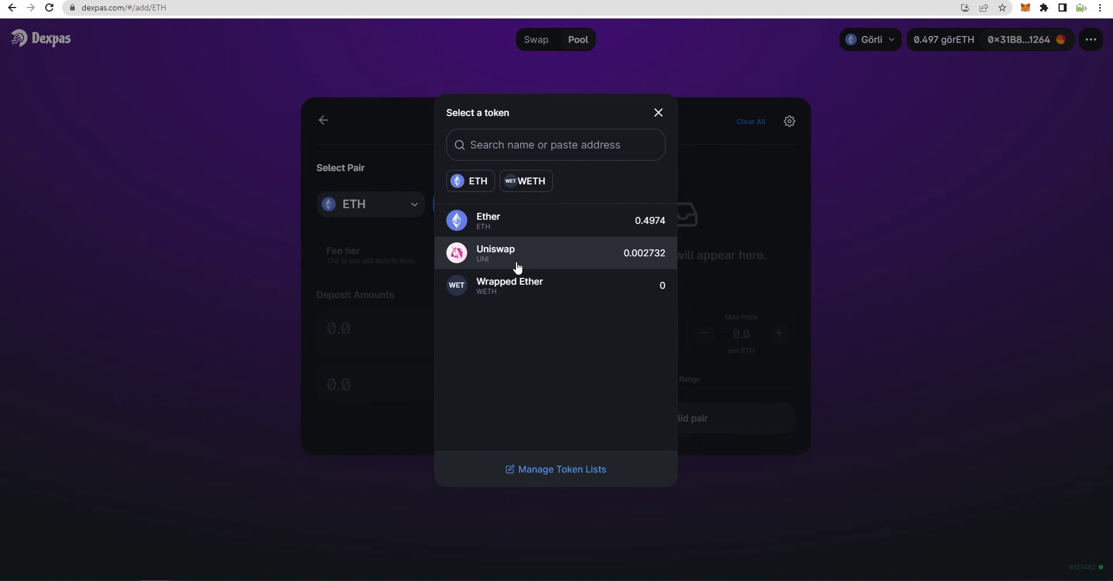
click(517, 267)
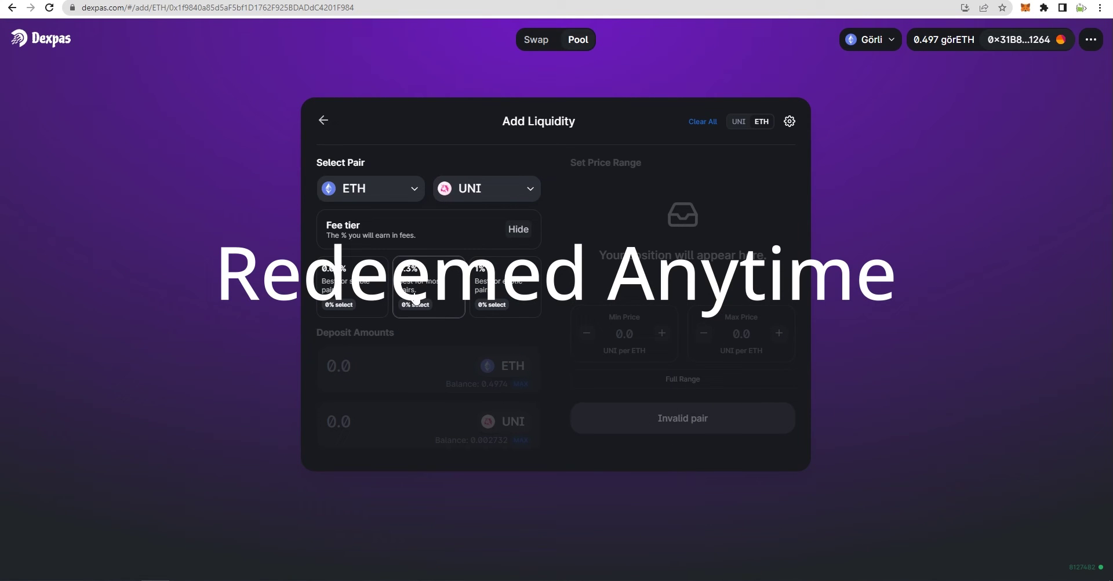
click(511, 298)
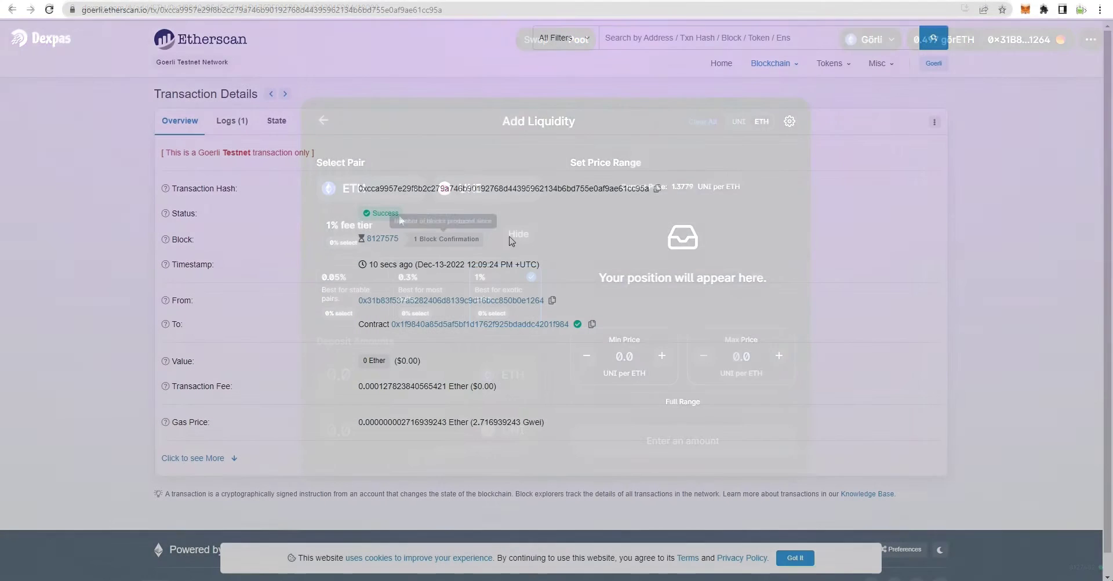
scroll(516, 286, down, 1)
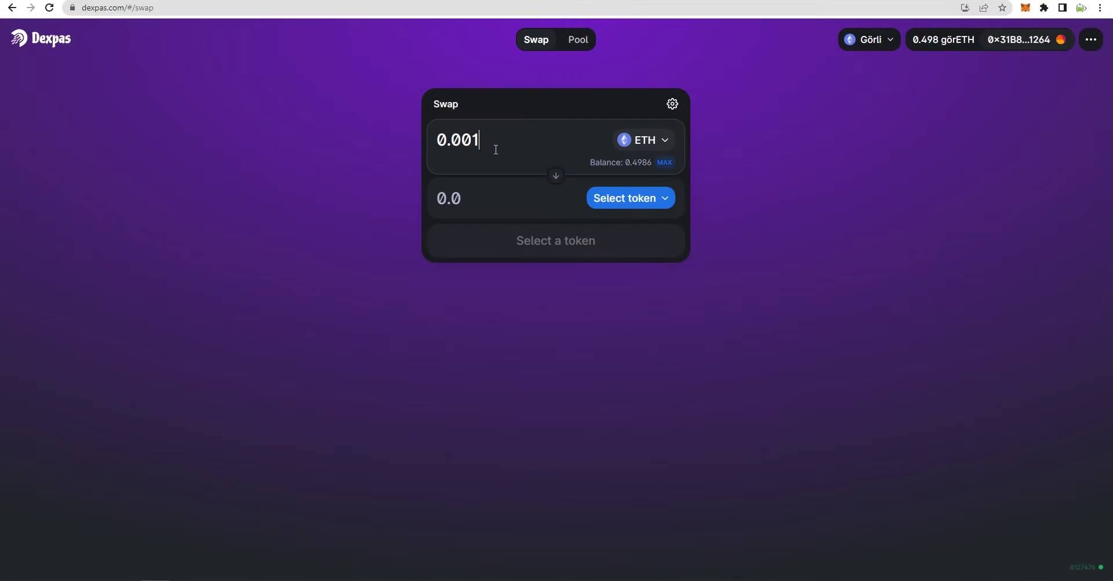
- Choose Uniswap (UNI) as the token to receive for the 0.001 ETH swap
click(632, 200)
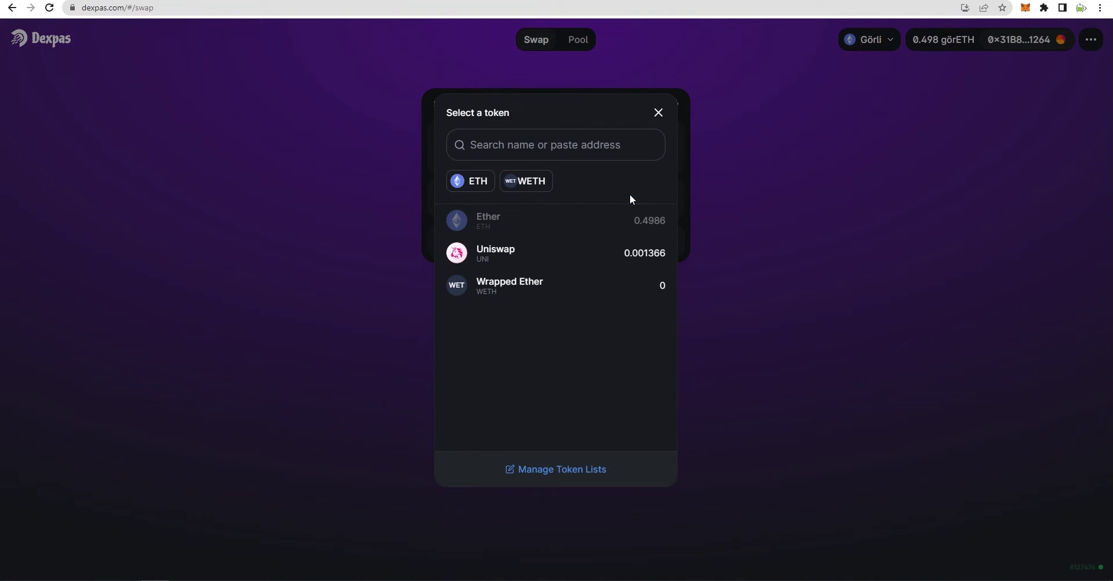
click(569, 268)
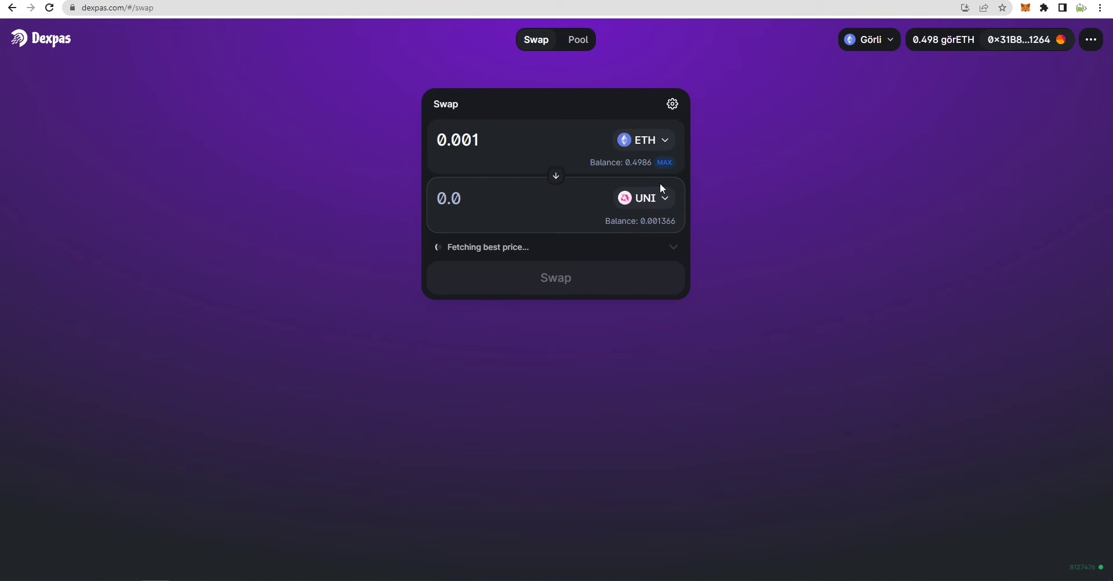
click(659, 199)
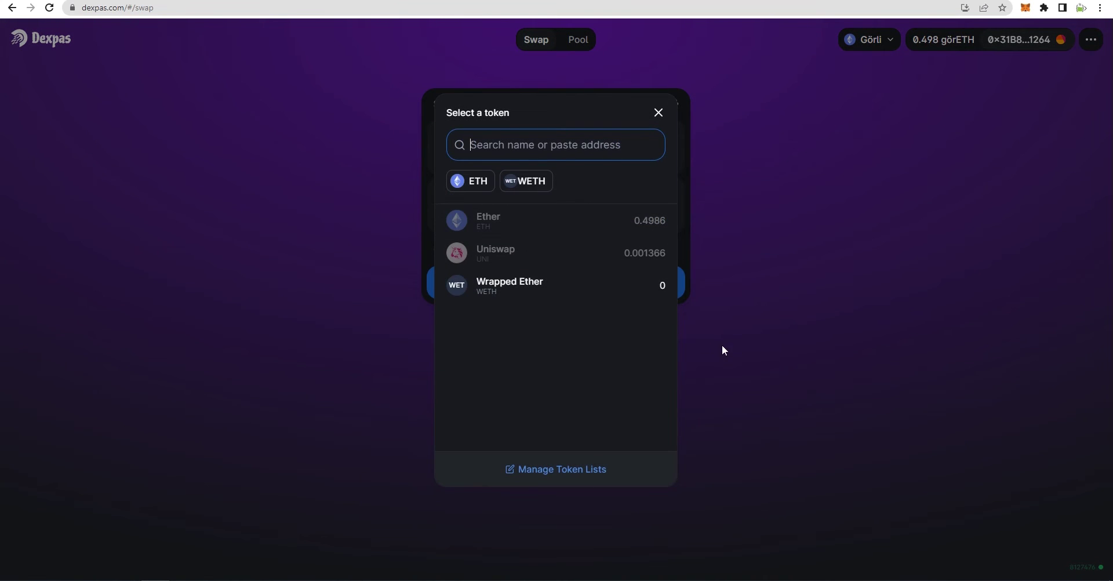
click(746, 346)
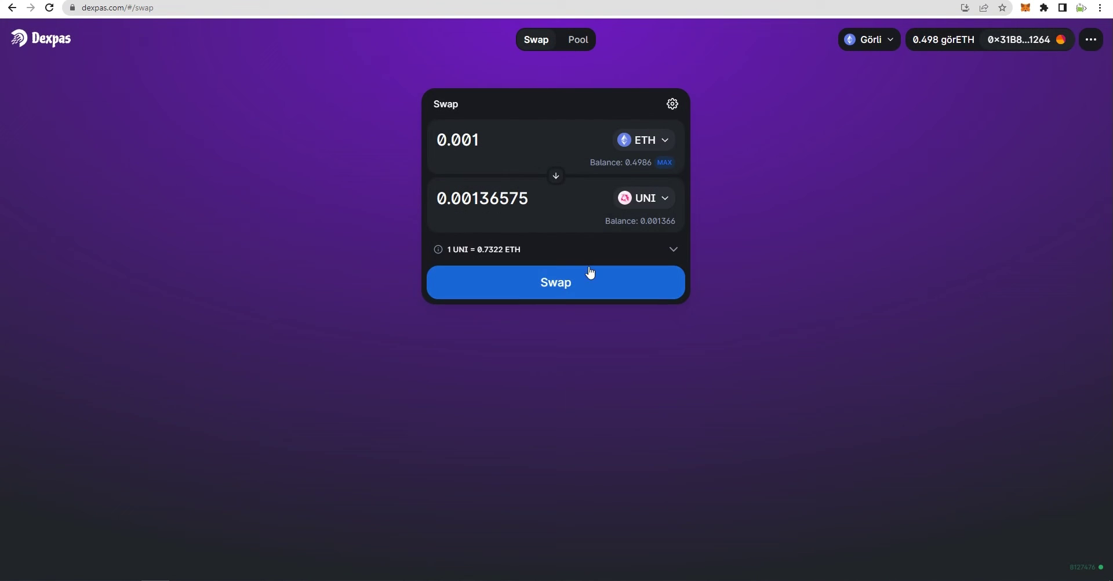
- Submit and confirm the swap of 0.001 ETH for UNI, and review its transaction details on Etherscan
click(551, 281)
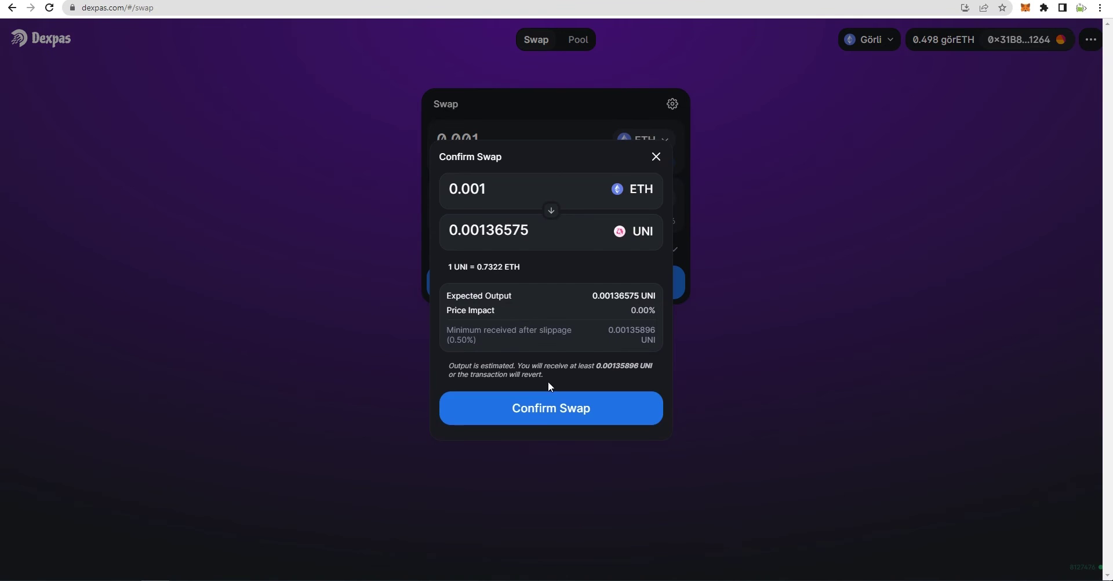
click(545, 408)
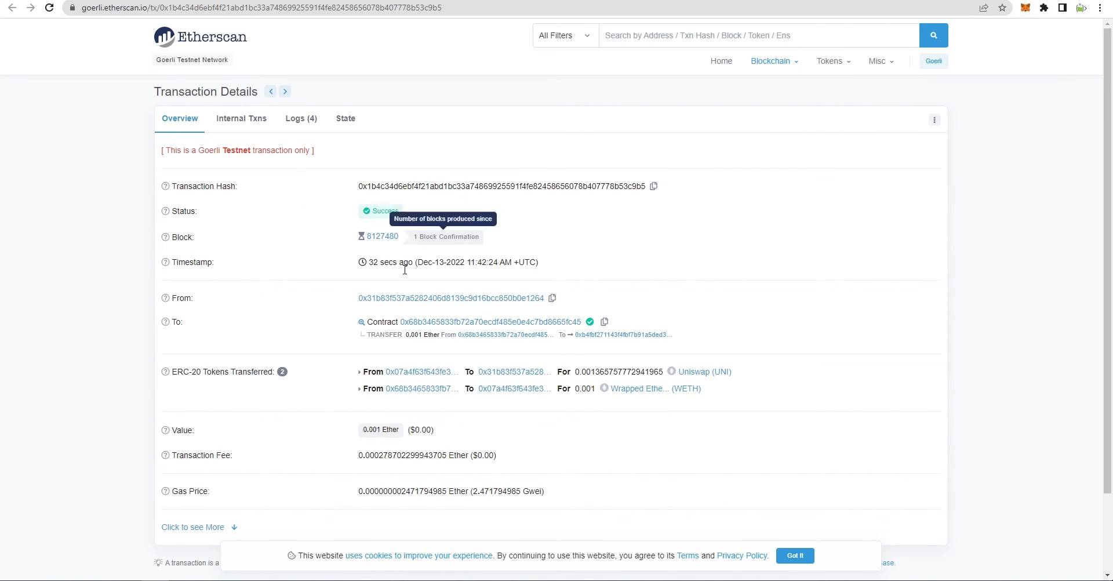
scroll(474, 347, down, 2)
scroll(473, 348, up, 2)
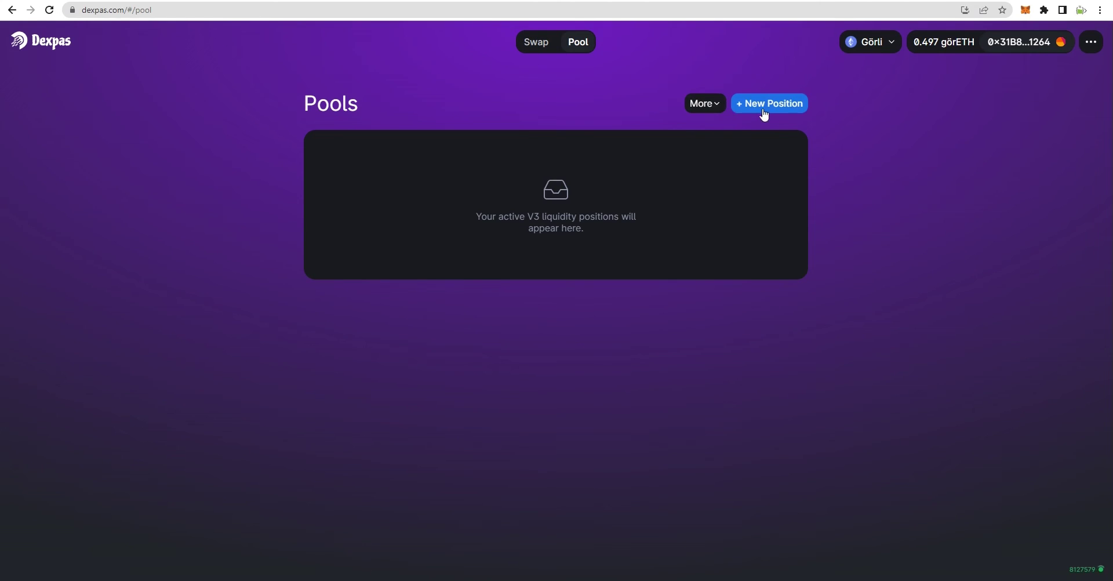
- Start a new liquidity position, pair ETH with DAI and choose the 1% fee tier
click(719, 105)
click(709, 136)
click(354, 209)
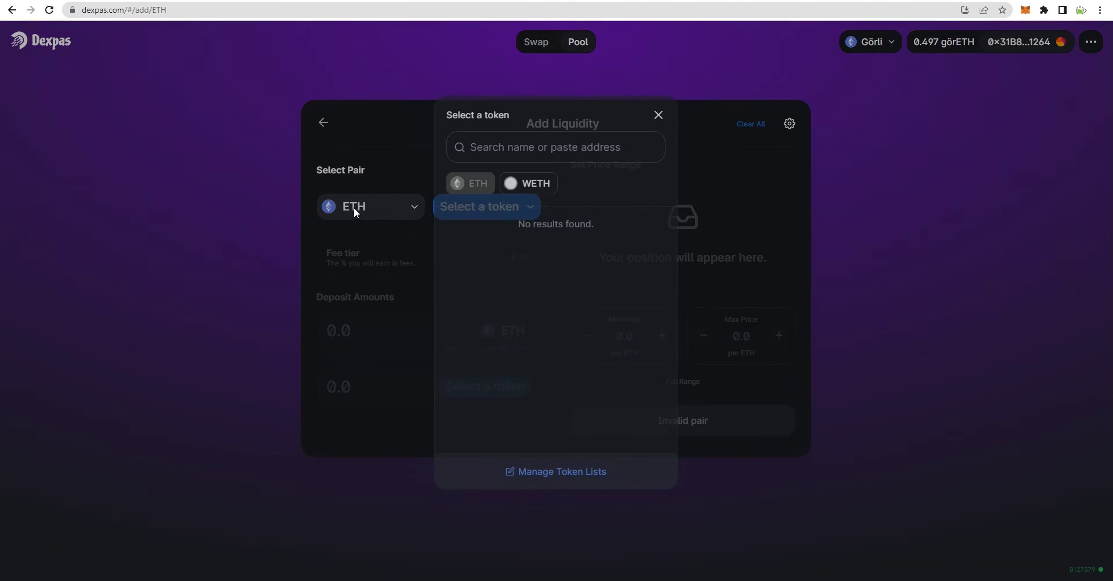
scroll(579, 292, down, 8)
scroll(578, 293, up, 8)
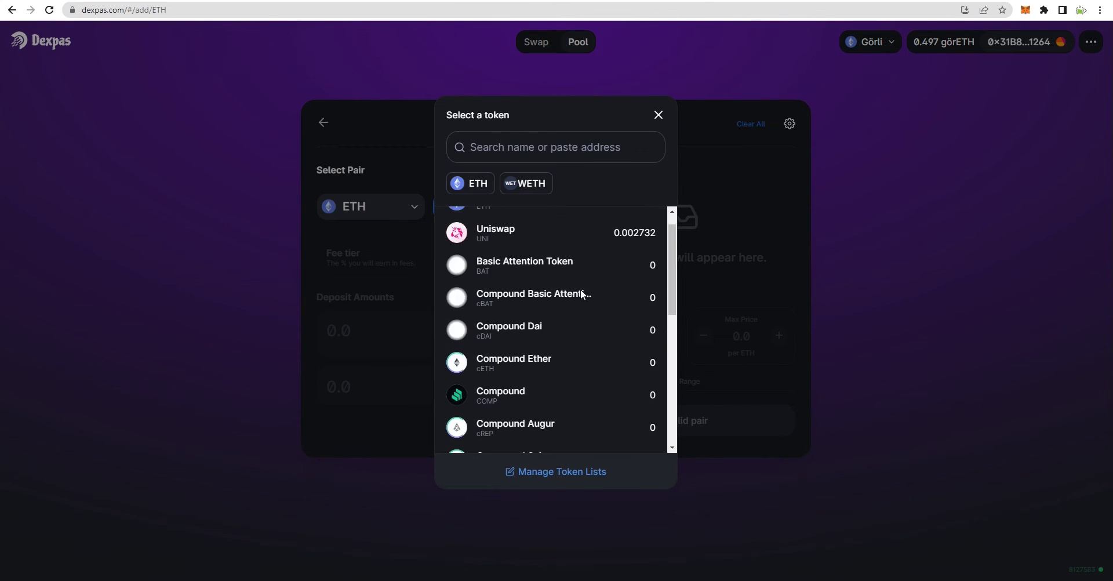
scroll(580, 290, down, 3)
click(510, 438)
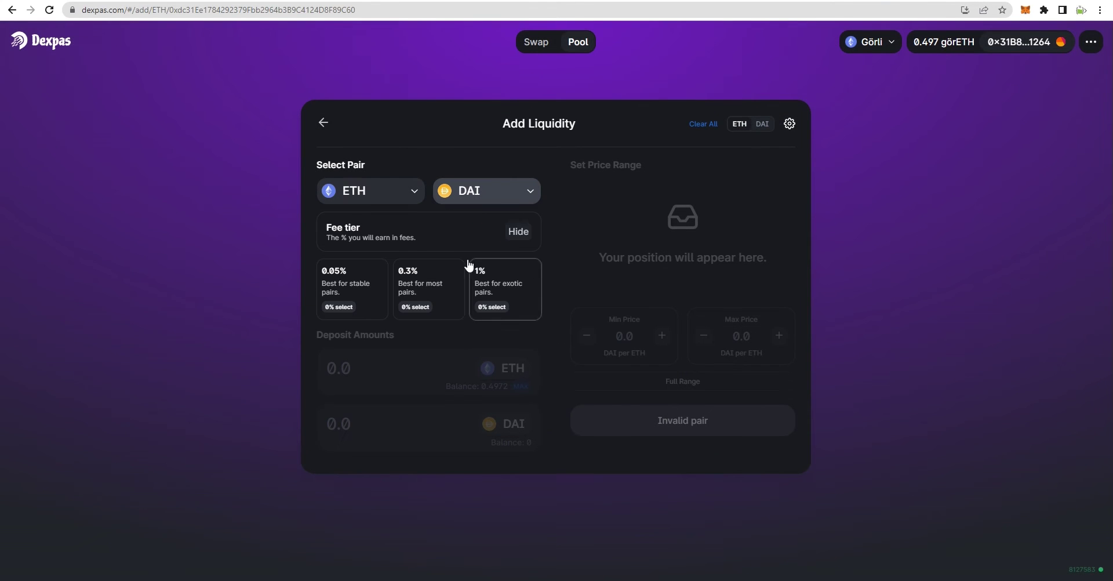
click(509, 286)
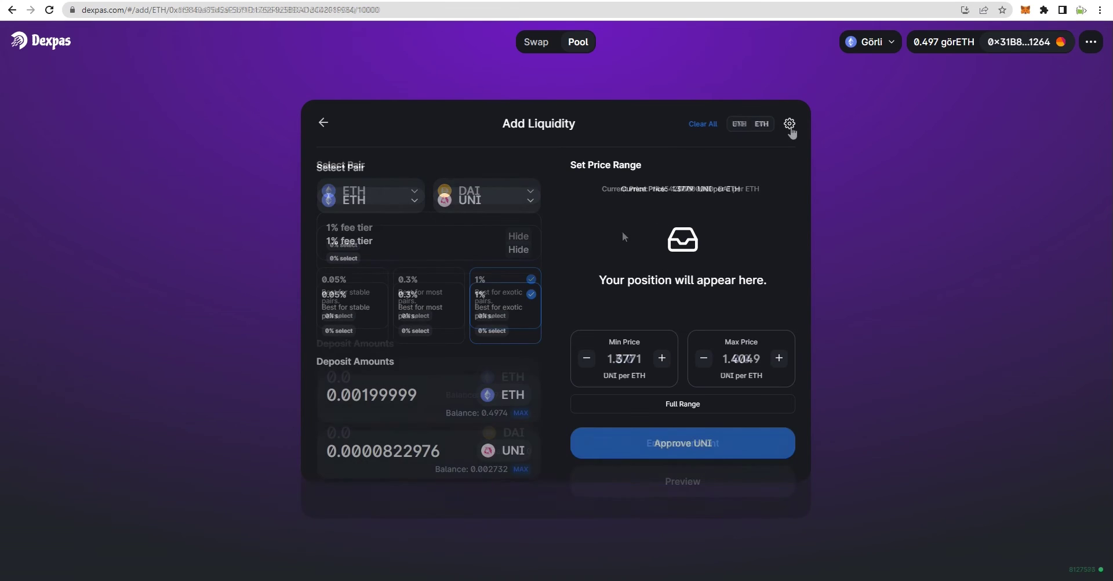
- Open the transaction settings of the Add Liquidity form and view the Auto Router API and Expert Mode explanations
click(790, 124)
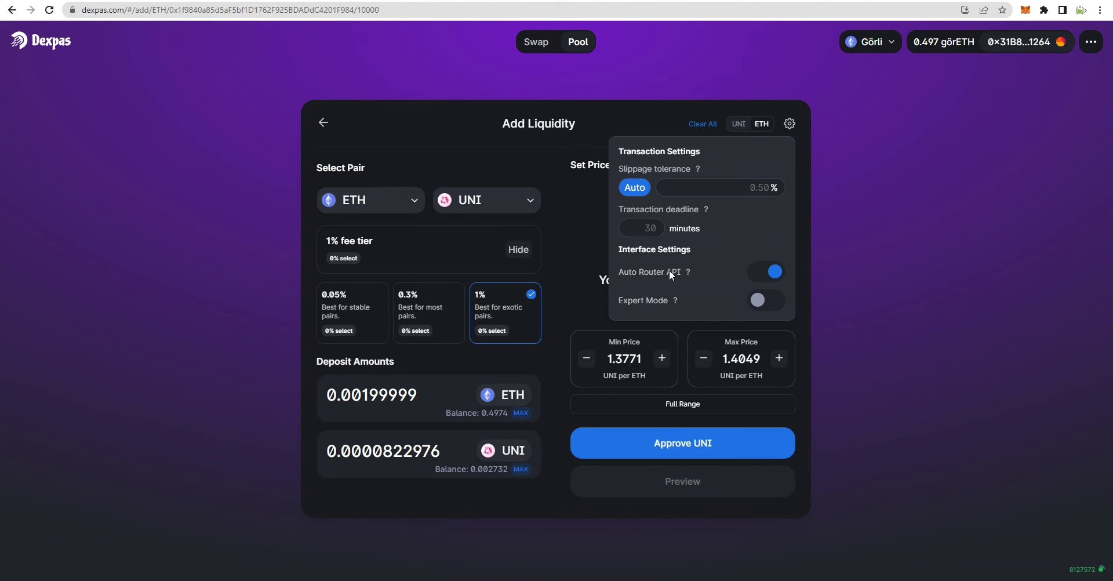
mouse_move(686, 274)
mouse_move(674, 301)
- Set the ETH/UNI price range to 1.3771–1.4049 UNI per ETH and the deposit amount to 0.001 ETH
click(586, 358)
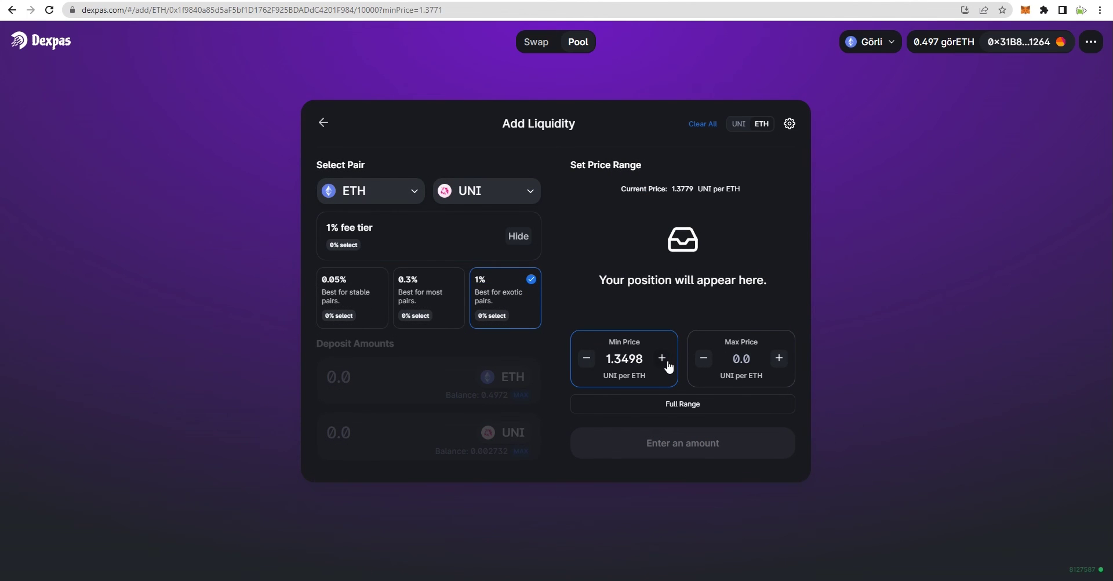
click(777, 359)
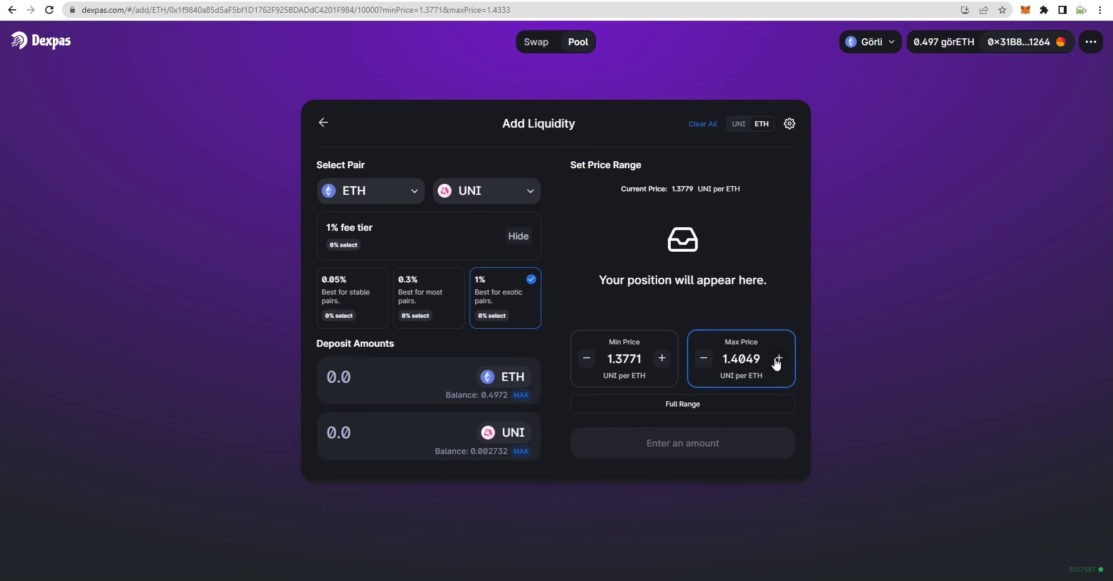
click(392, 376)
text(0.001)
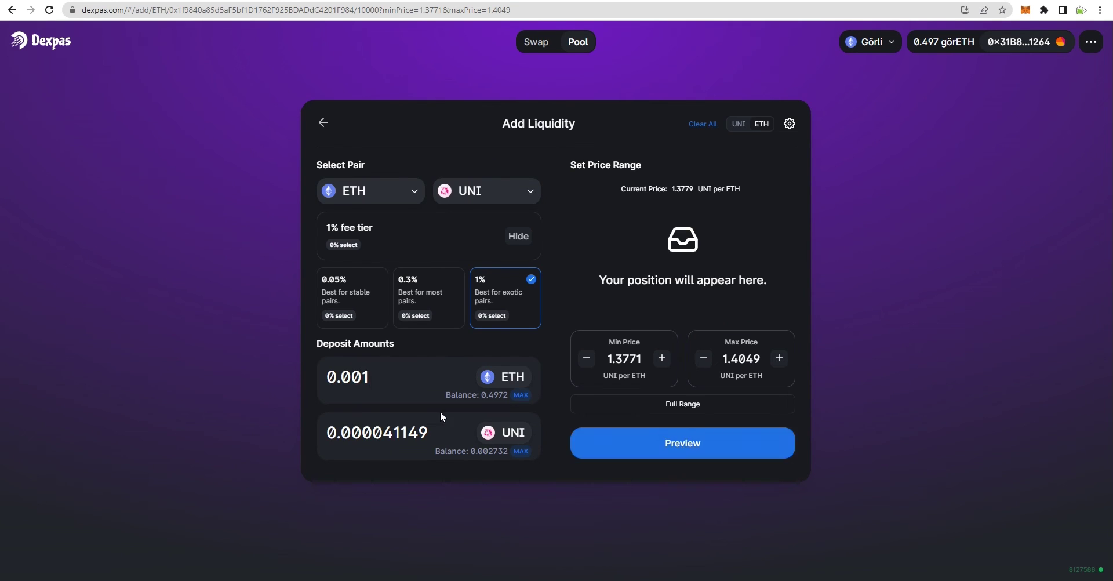
- Preview the ETH/UNI liquidity deposit, supply it to the pool and confirm the transaction in the wallet
click(648, 447)
click(1033, 318)
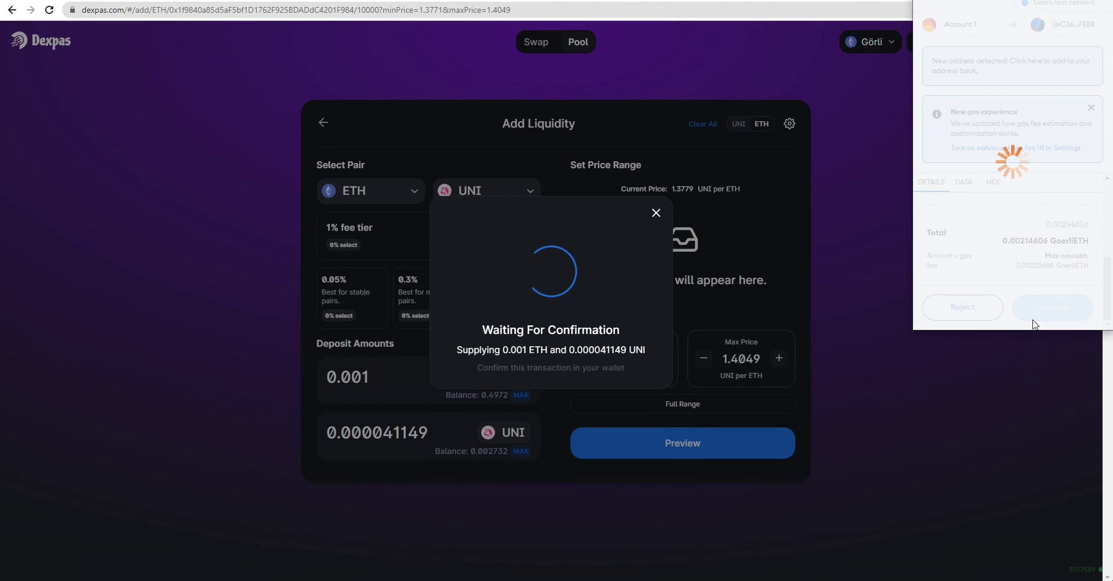
click(1010, 320)
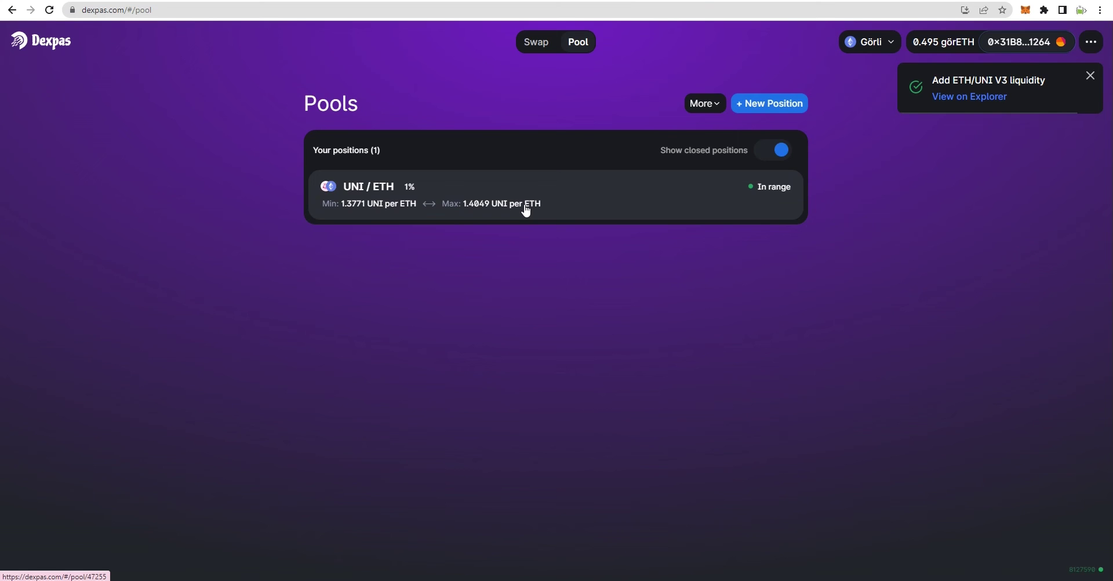
- Open the new UNI/ETH position and examine its liquidity, unclaimed fees and price range
click(524, 204)
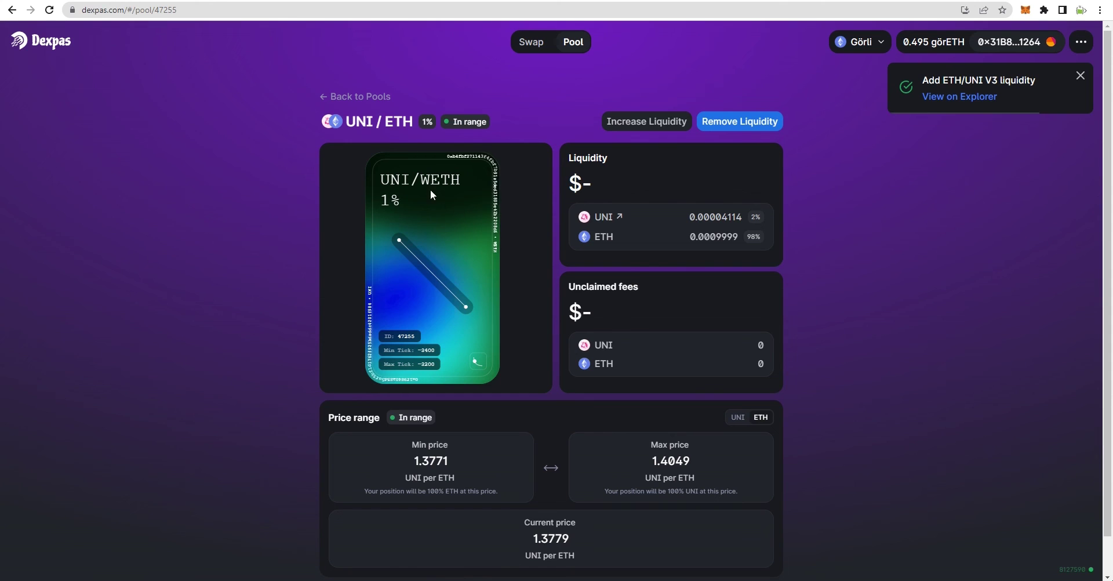
scroll(406, 290, down, 1)
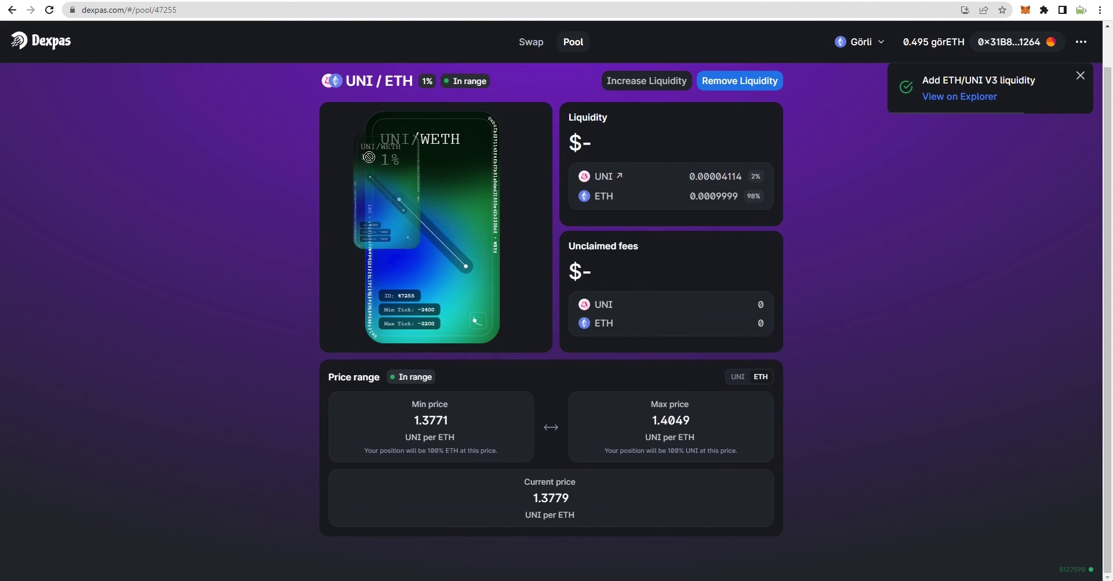
scroll(649, 122, up, 1)
- Look over the form for increasing the UNI/ETH position's liquidity and return to the position details
click(649, 122)
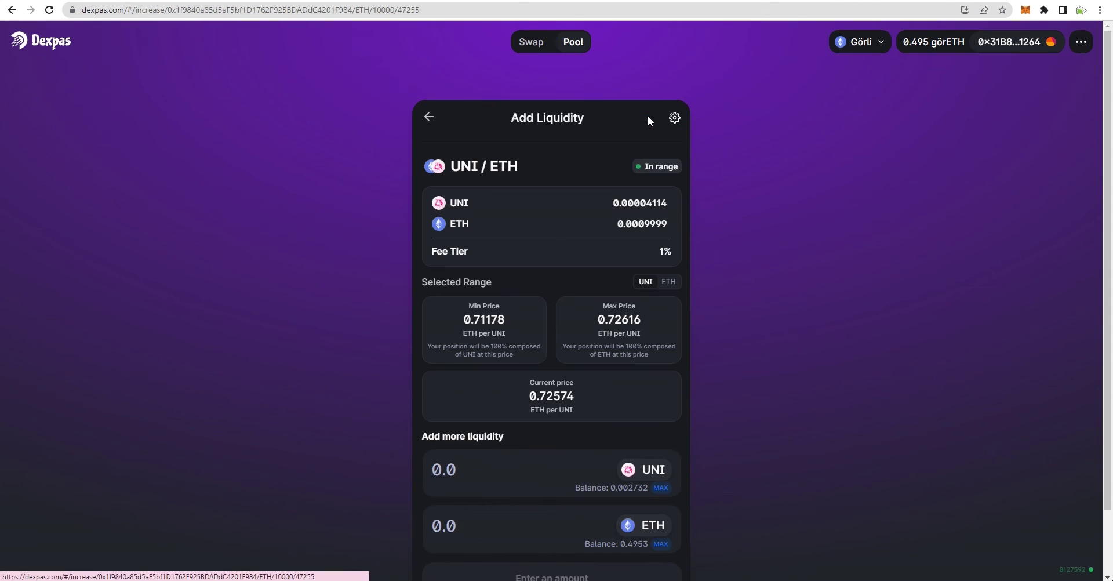
scroll(547, 410, down, 1)
scroll(553, 429, up, 1)
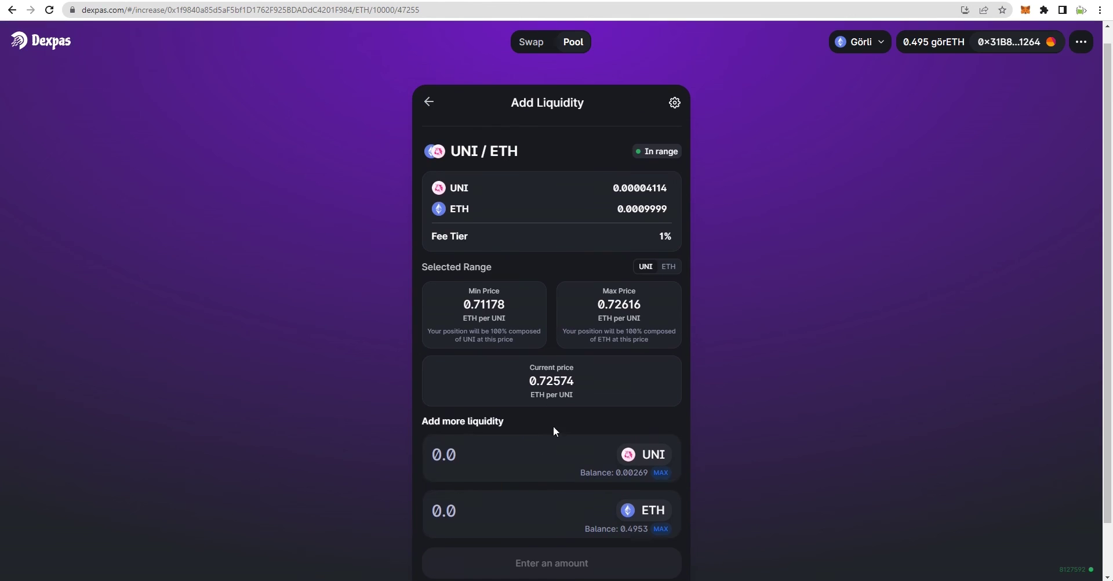
click(428, 103)
- Open the liquidity removal form for the UNI/ETH position and set the amount to 100%
click(717, 119)
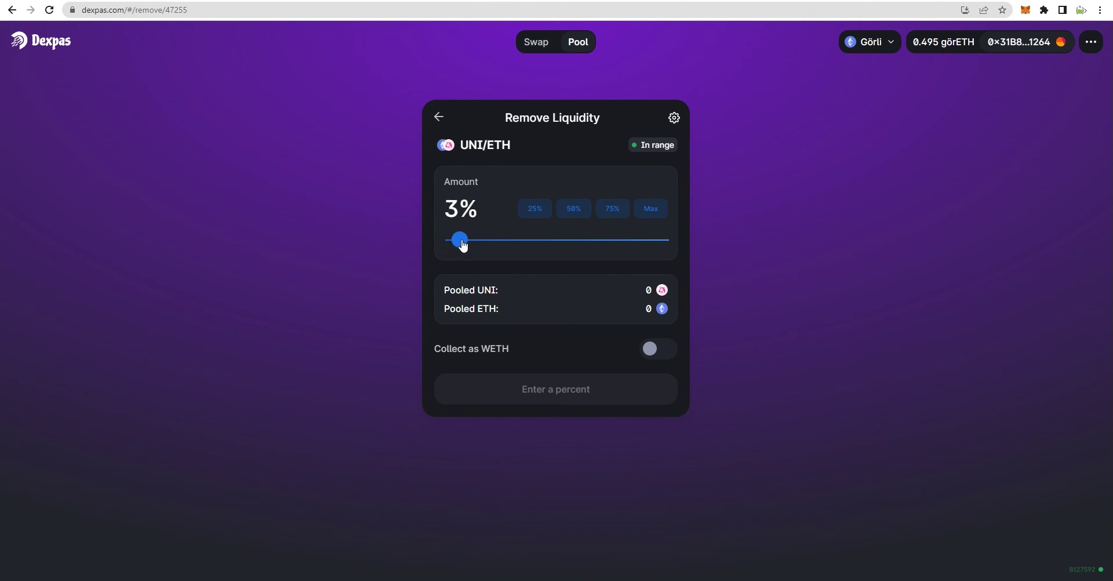
drag(462, 244, 705, 265)
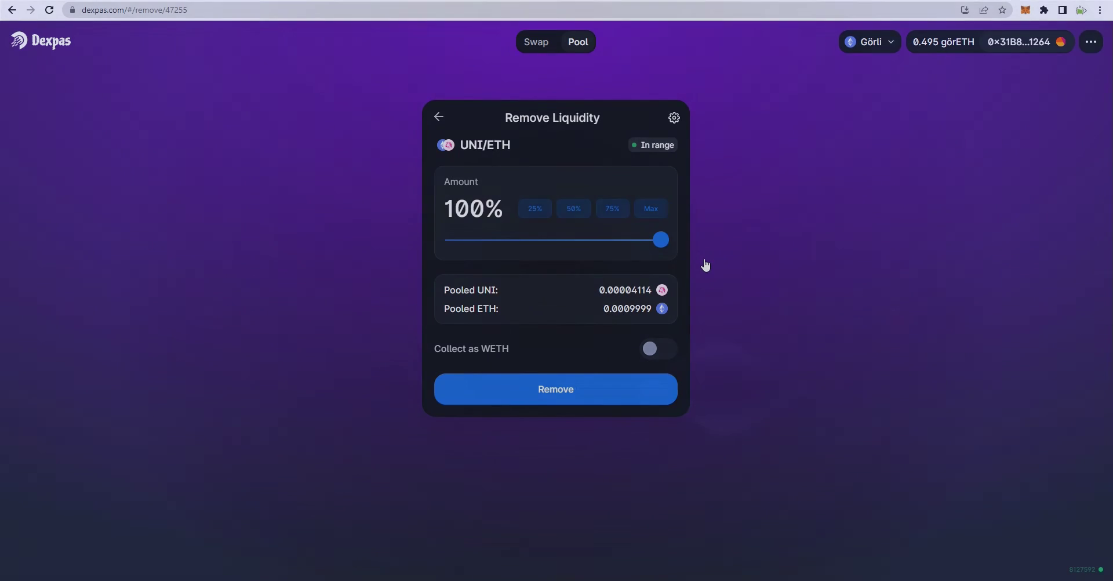